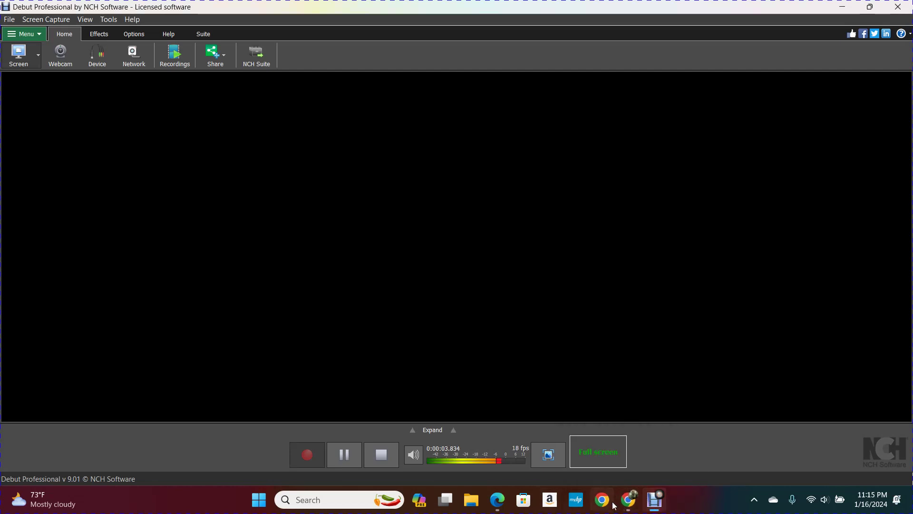
- Bring the Wayback Machine window with the 2005 roblox.com capture calendar to the front
left_click(629, 499)
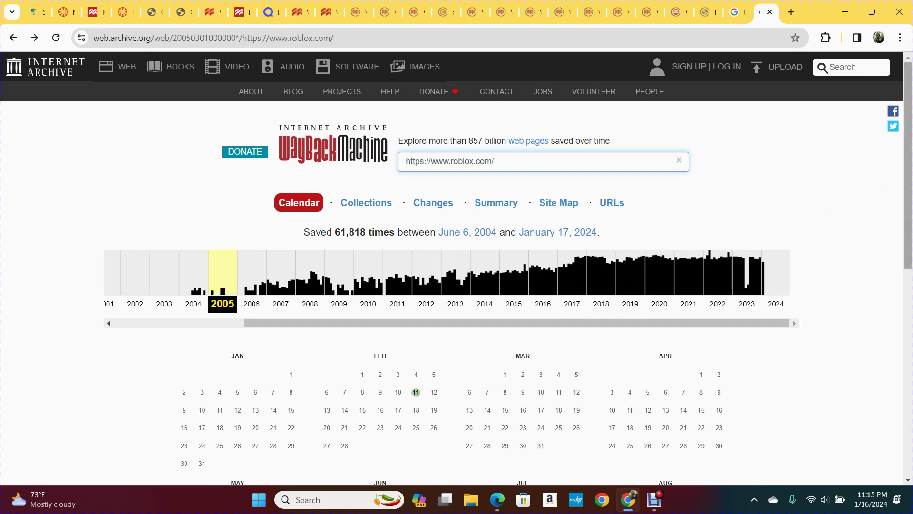
scroll(458, 286, "down", 1)
scroll(457, 286, "down", 1)
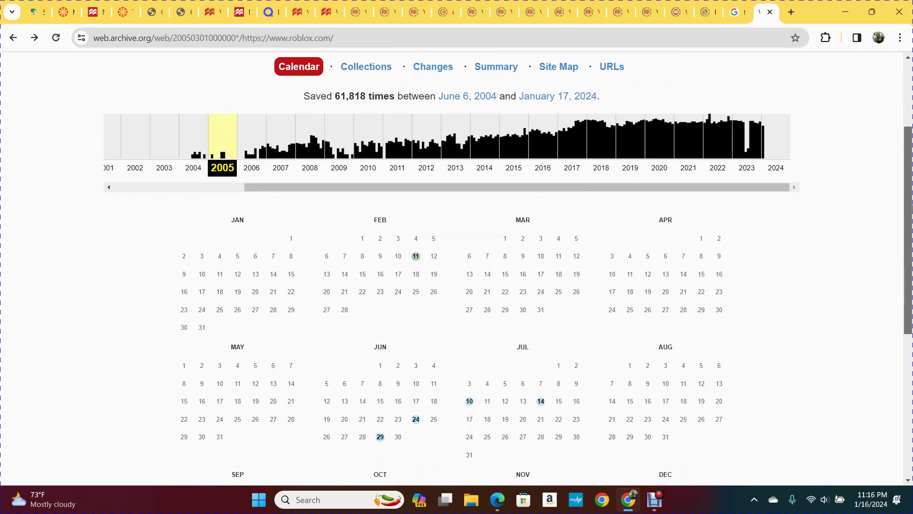
mouse_move(908, 229)
left_mouse_down()
mouse_move(892, 260)
mouse_move(910, 286)
mouse_move(895, 250)
left_mouse_up()
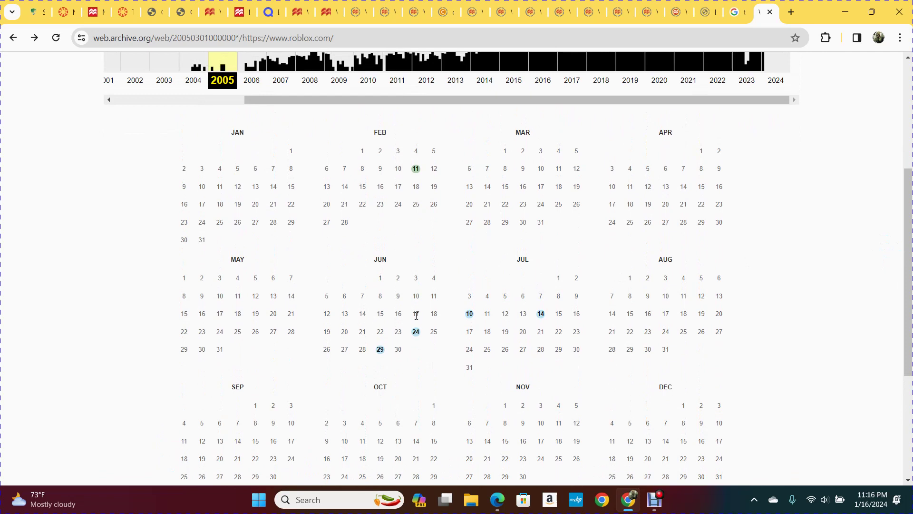
mouse_move(415, 419)
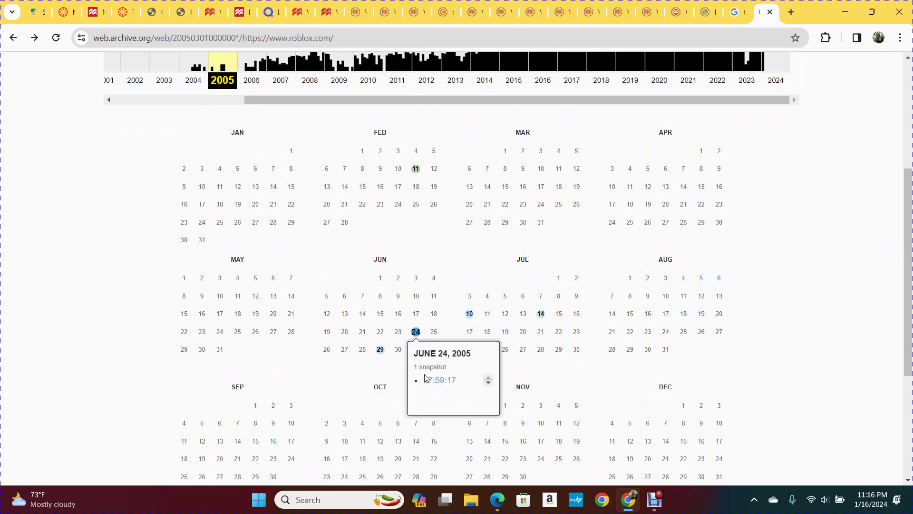
- Open the June 24, 2005 07:59:17 snapshot of the Roblox homepage
left_click(428, 380)
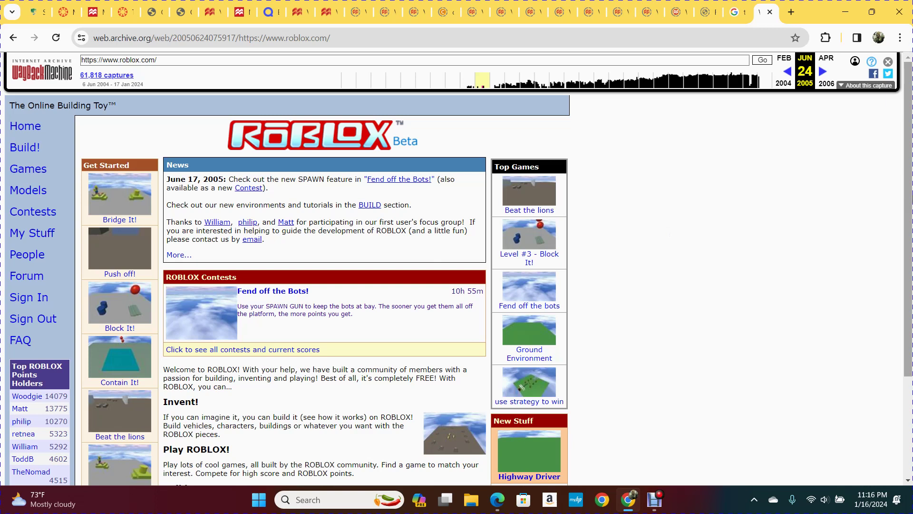
scroll(907, 363, "down", 3)
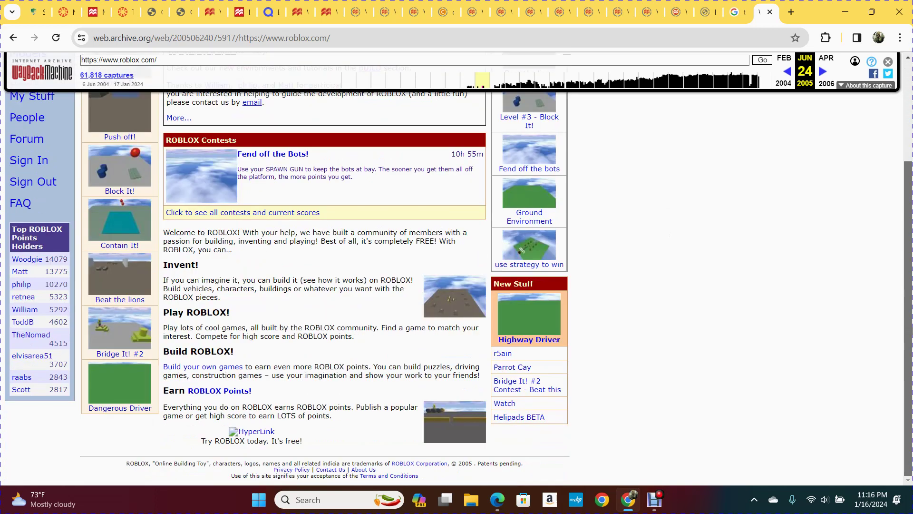
scroll(907, 289, "up", 2)
scroll(907, 289, "up", 1)
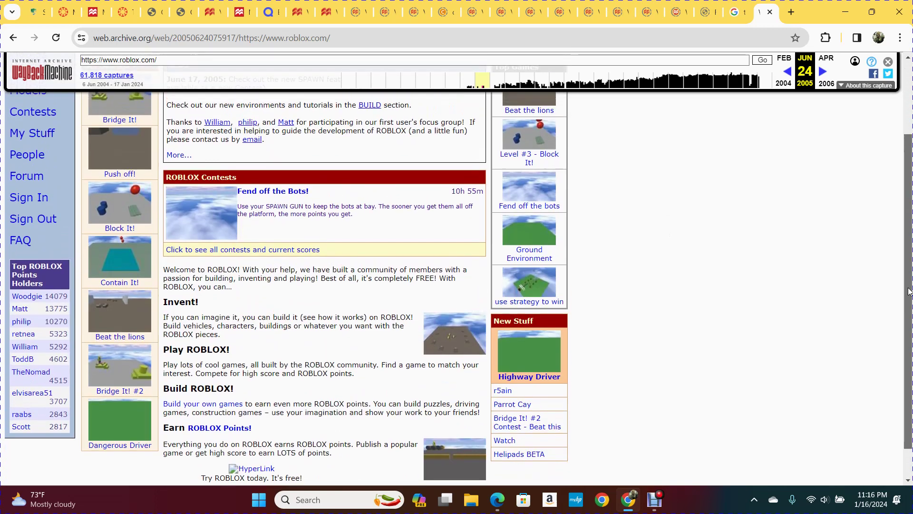
scroll(906, 289, "up", 3)
scroll(785, 214, "up", 2)
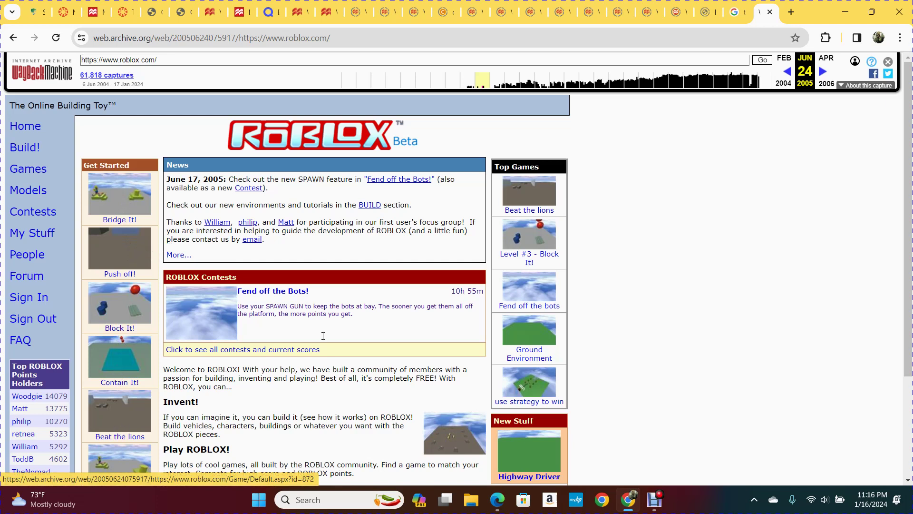
left_click_drag(909, 214, 908, 284)
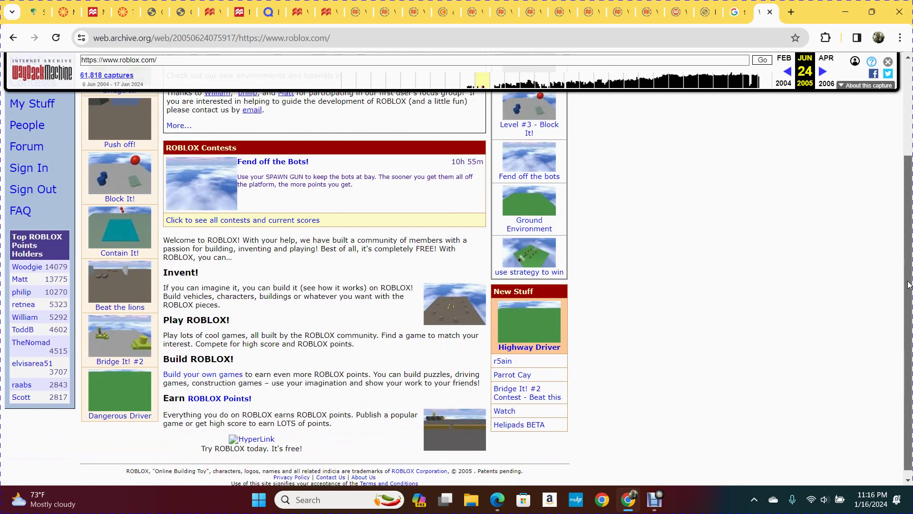
left_click_drag(908, 284, 905, 178)
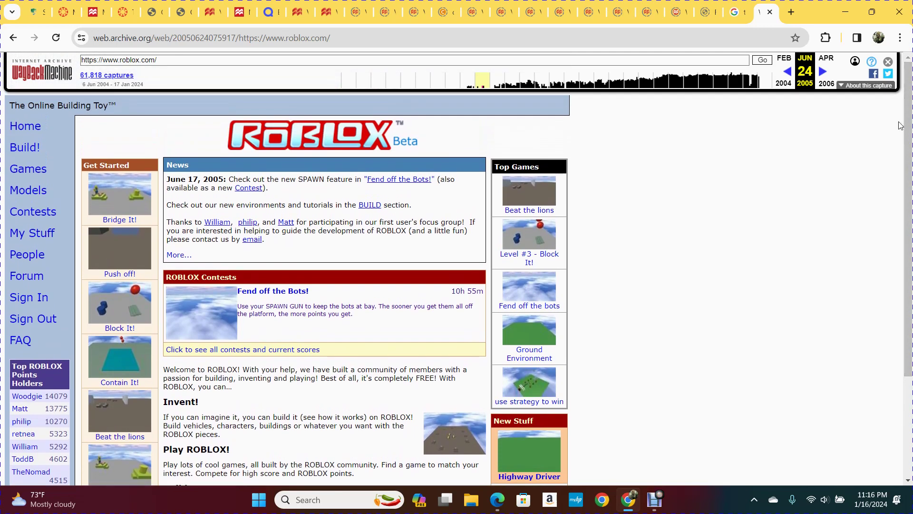
left_click_drag(908, 179, 908, 249)
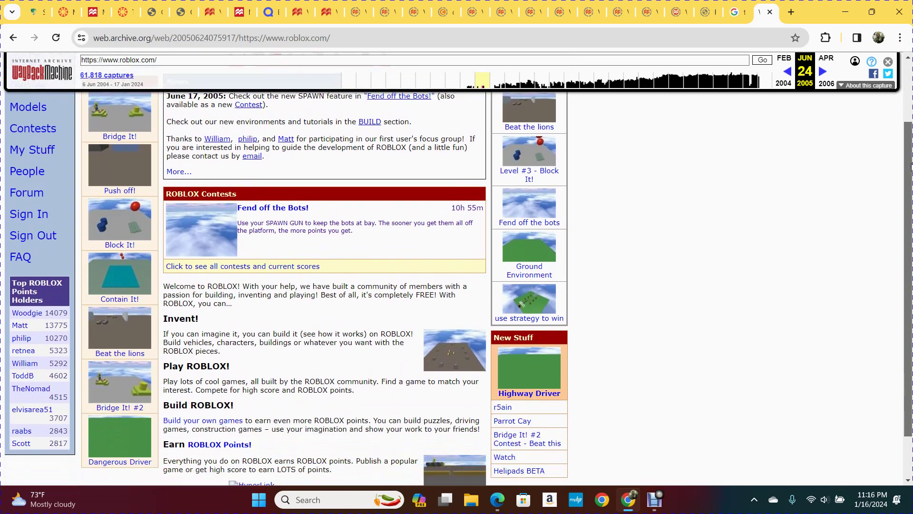
left_click_drag(908, 229, 908, 143)
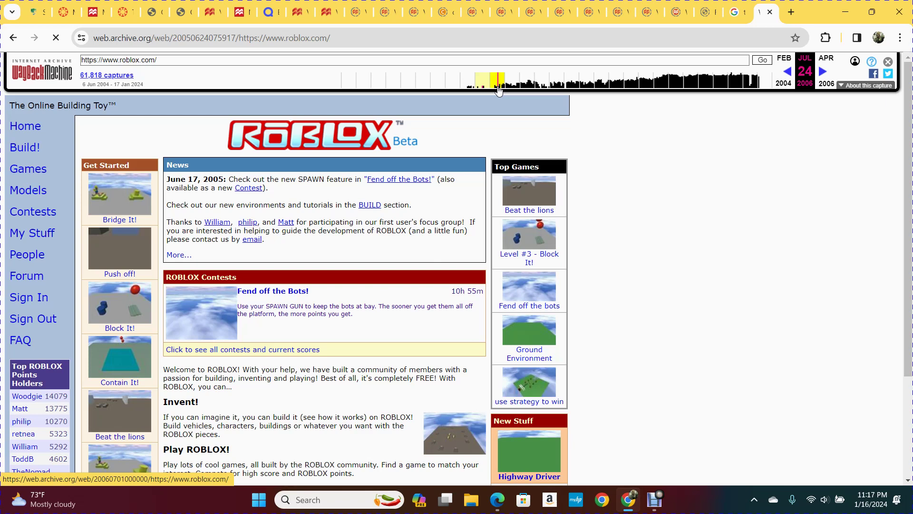
- Jump along the timeline to a 2006 capture, then the May 29, 2007 capture
left_click(499, 84)
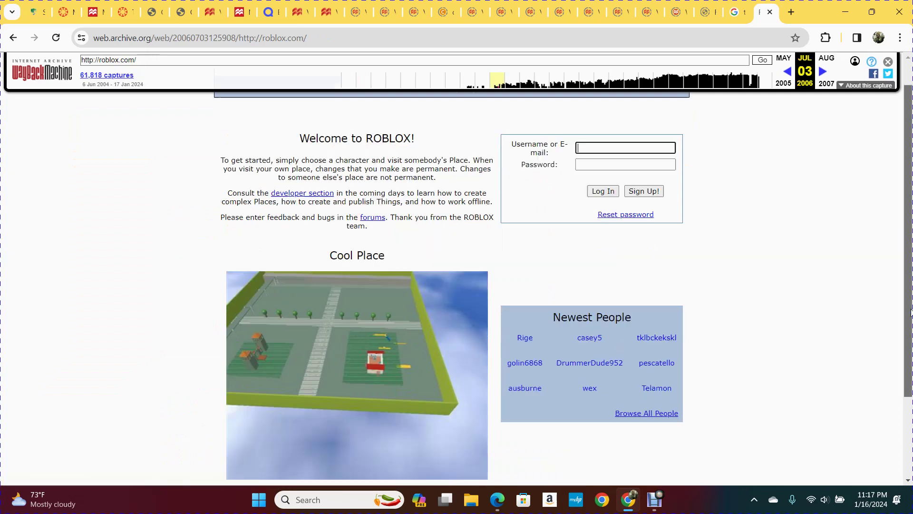
mouse_move(909, 285)
left_mouse_down()
mouse_move(910, 359)
mouse_move(906, 229)
left_mouse_up()
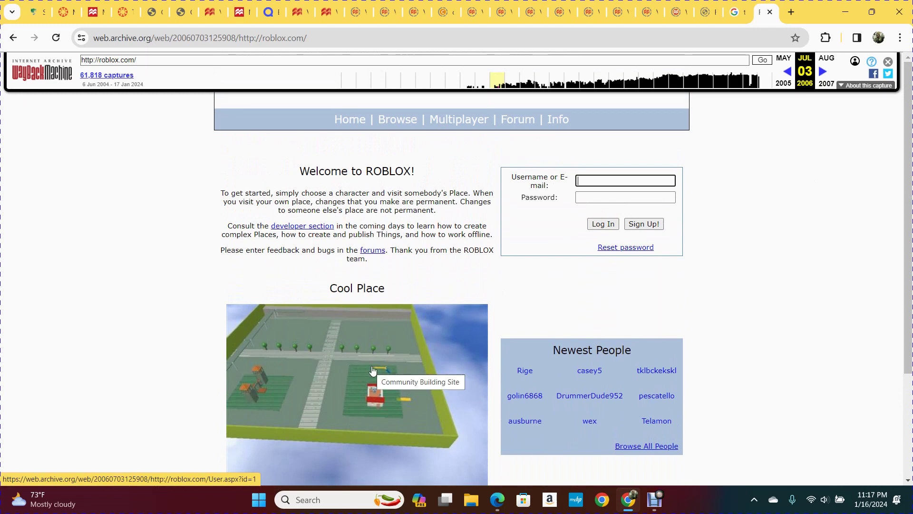
left_click_drag(908, 279, 908, 317)
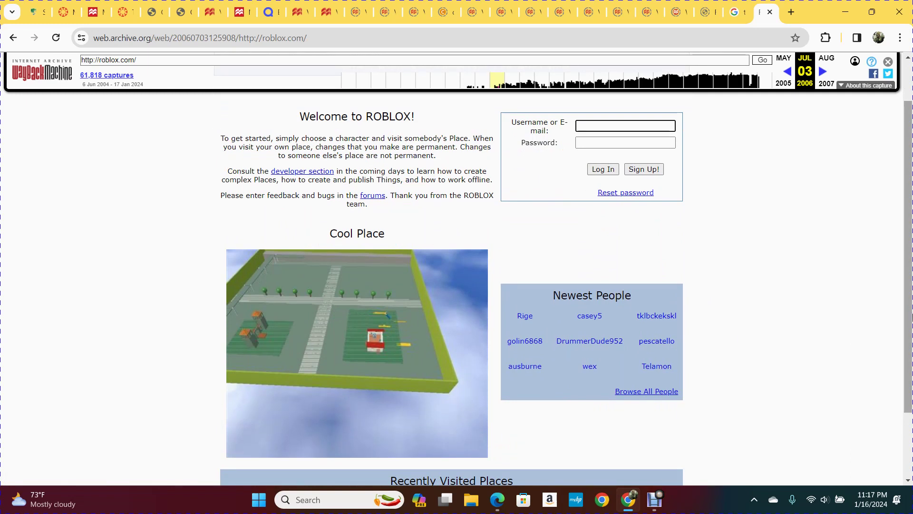
scroll(703, 179, "up", 1)
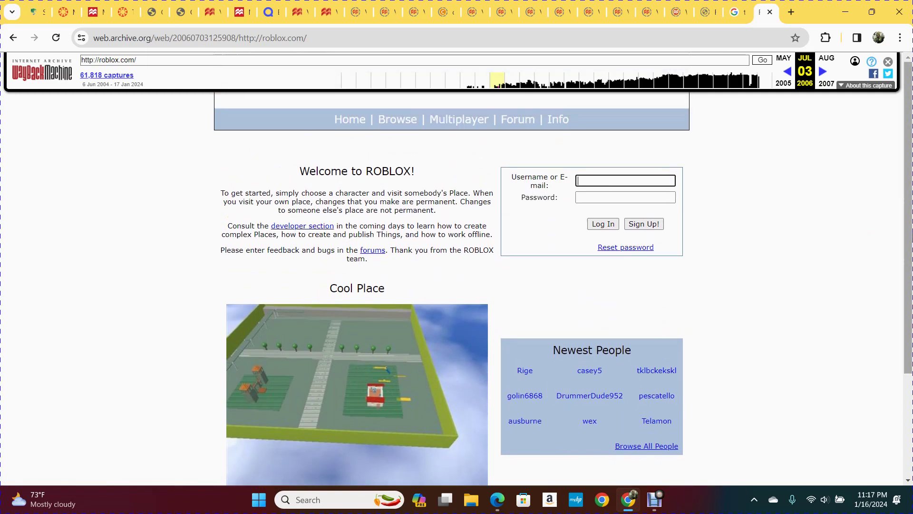
left_click(512, 86)
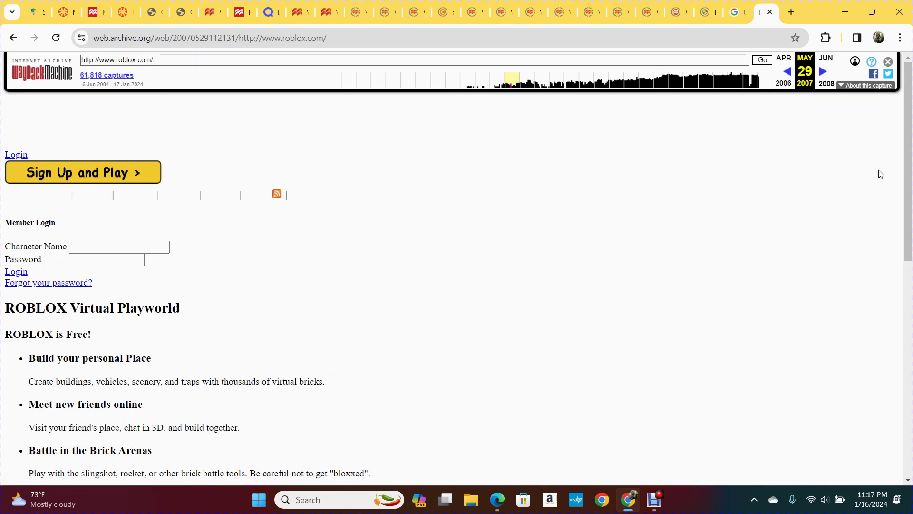
scroll(881, 173, "down", 3)
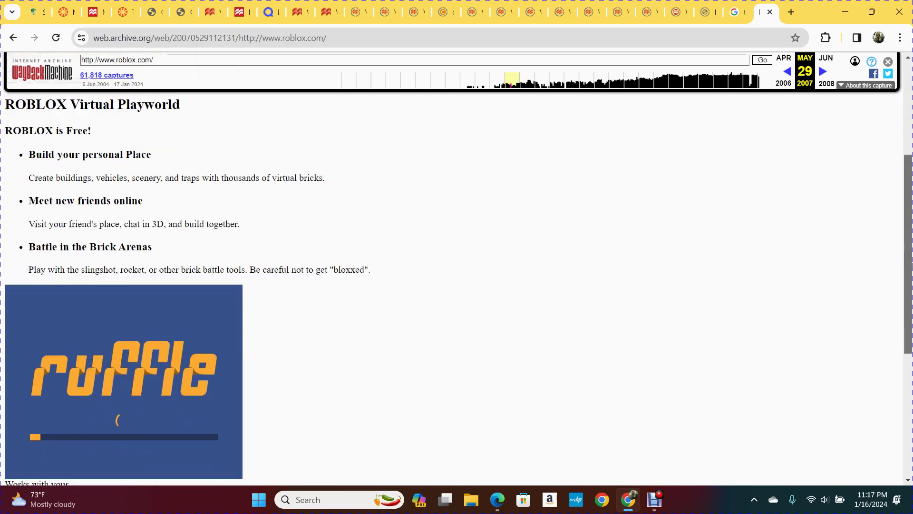
scroll(881, 173, "down", 2)
scroll(880, 173, "down", 1)
scroll(880, 173, "down", 3)
scroll(880, 174, "down", 2)
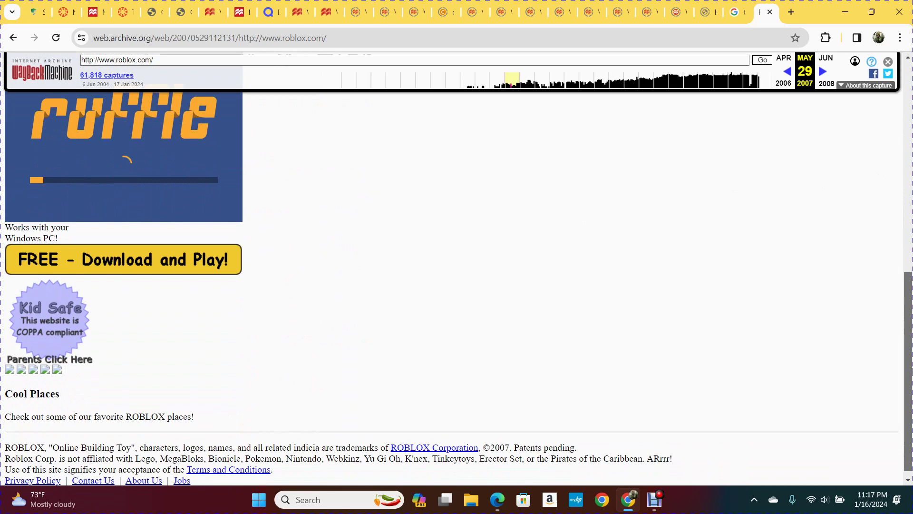
scroll(880, 173, "down", 1)
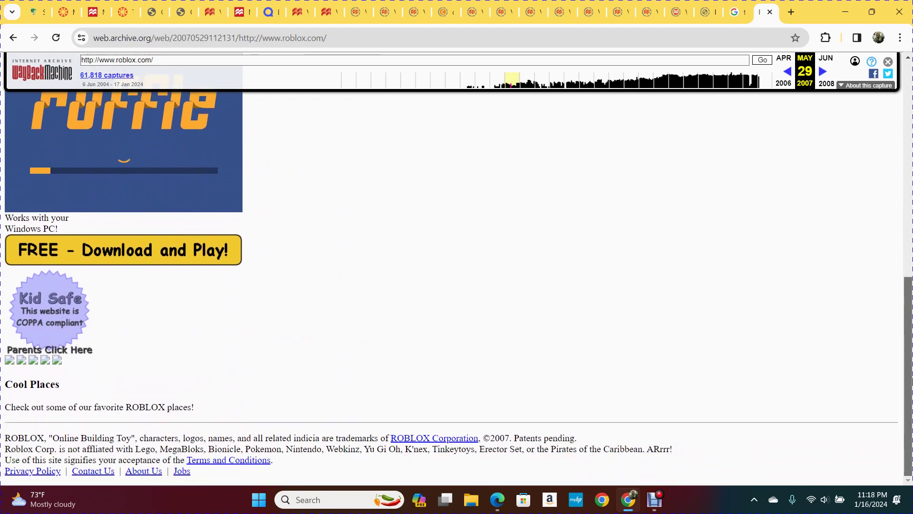
scroll(880, 285, "up", 2)
scroll(881, 286, "up", 3)
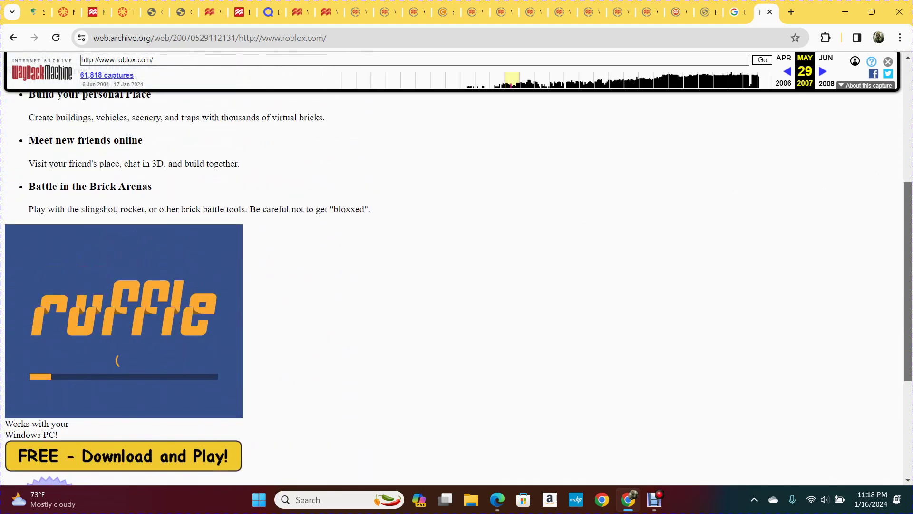
scroll(881, 285, "up", 3)
scroll(881, 285, "up", 2)
scroll(881, 286, "up", 3)
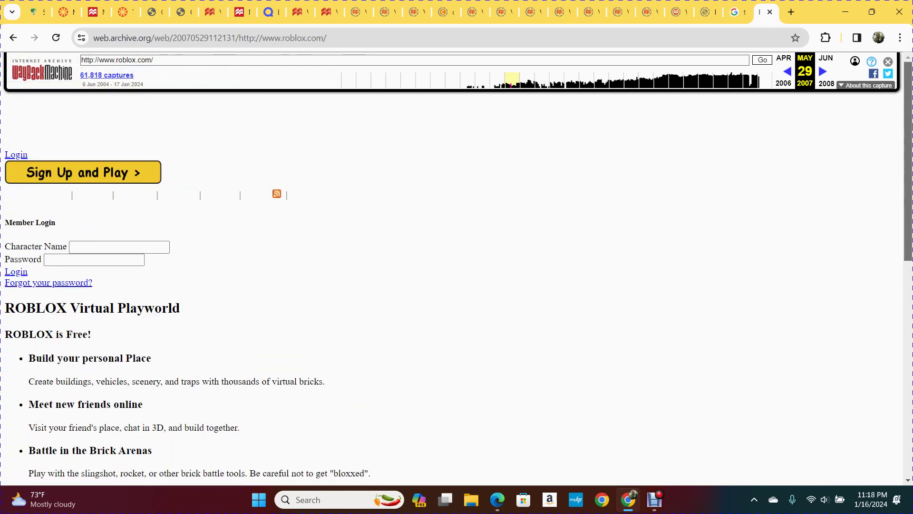
- Step through the timeline to a 2008 capture, then the August 31, 2009 capture
left_click(528, 85)
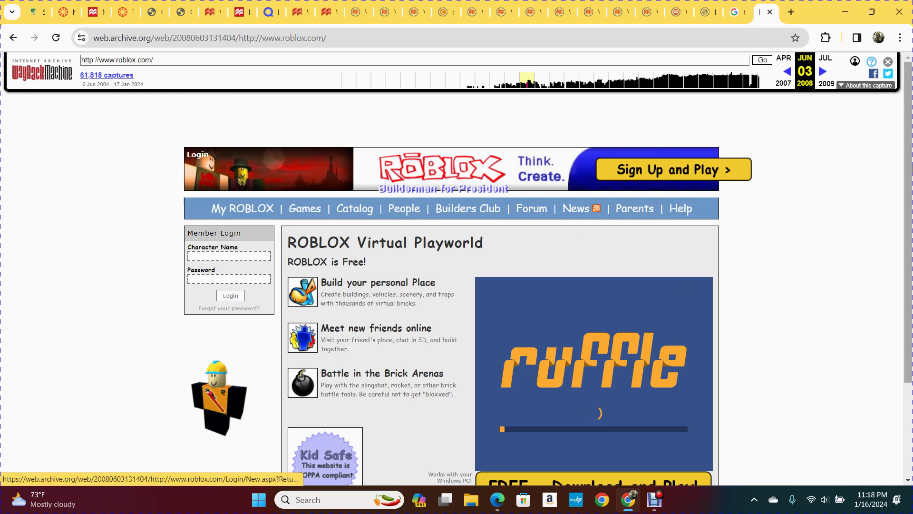
scroll(909, 203, "down", 1)
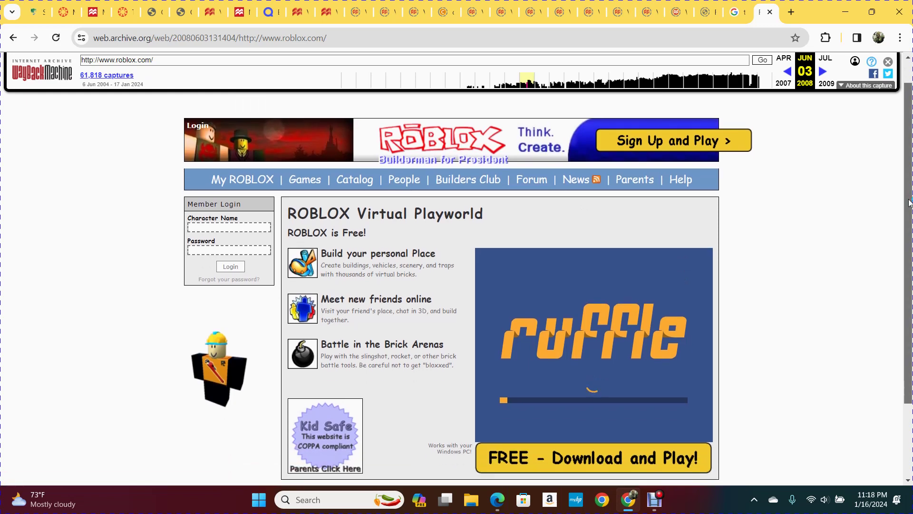
left_click_drag(909, 203, 907, 284)
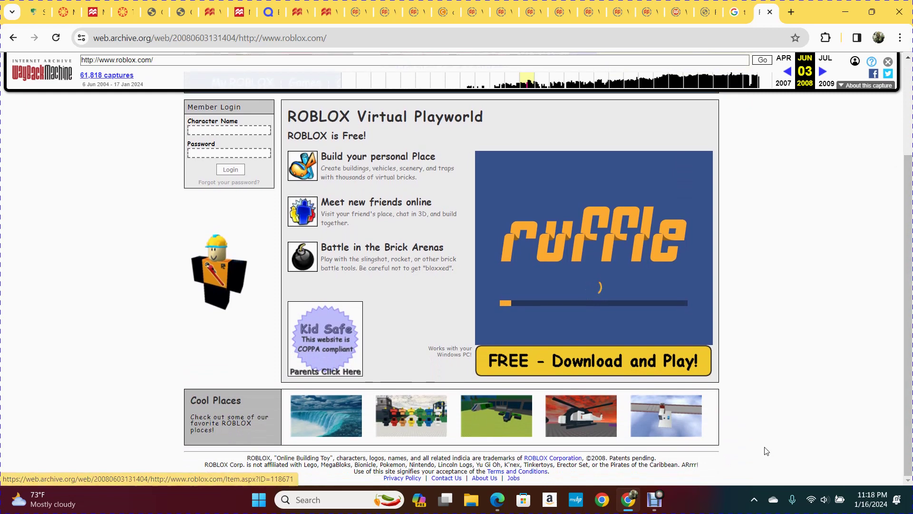
left_click_drag(908, 300, 908, 193)
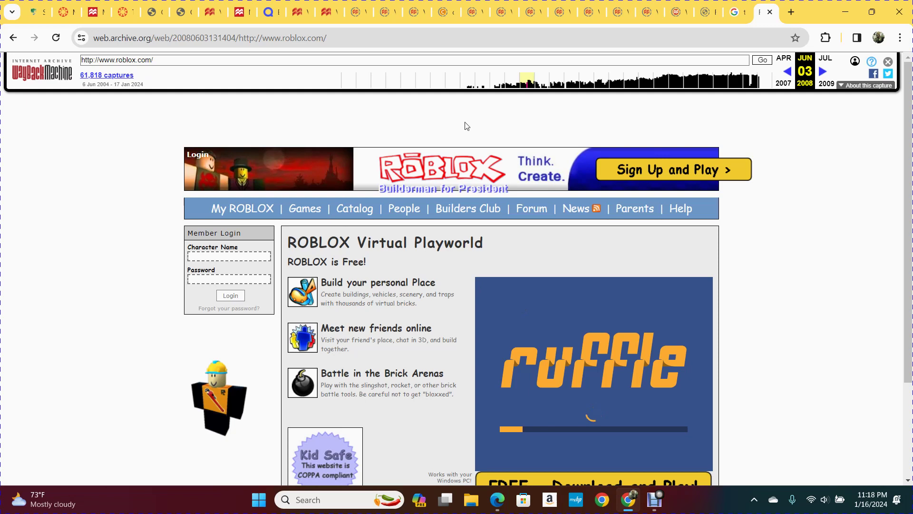
left_click(545, 86)
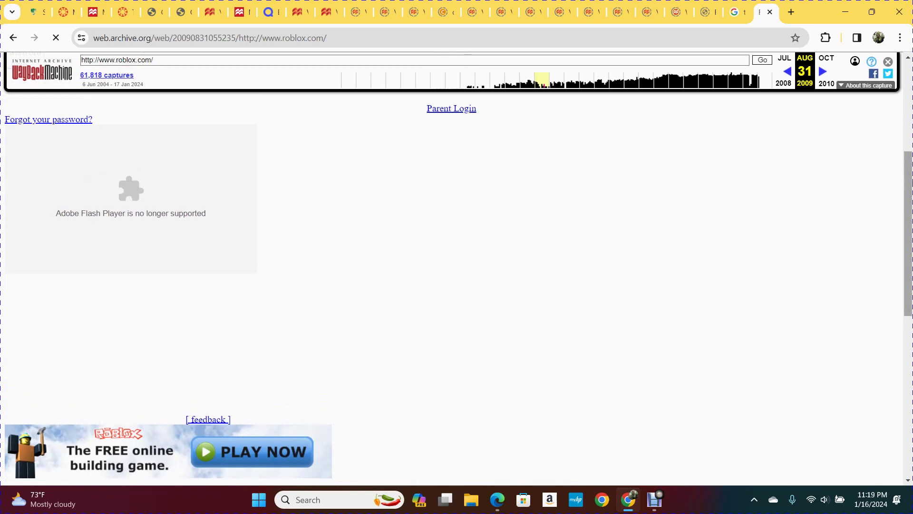
left_click_drag(908, 235, 908, 278)
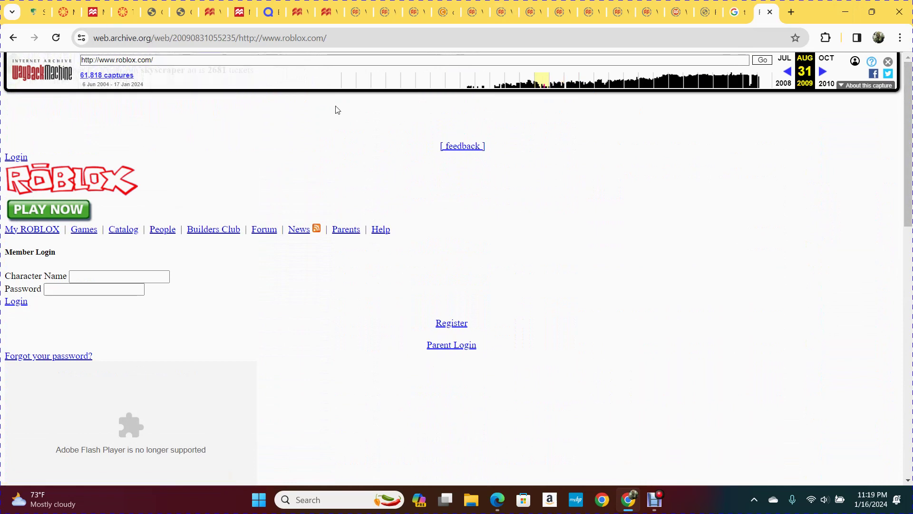
- Open the July 1, 2010 roblox.com capture from the timeline
left_click(558, 84)
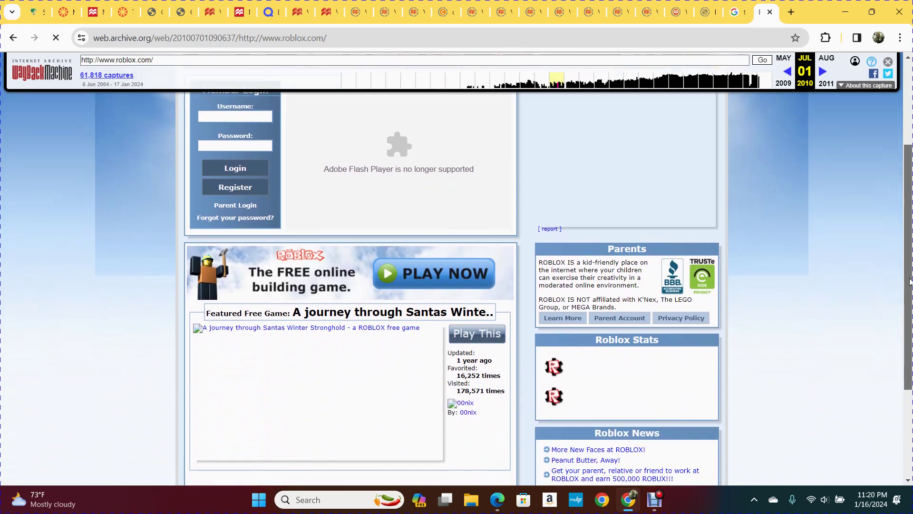
scroll(910, 284, "down", 2)
scroll(910, 284, "down", 1)
scroll(910, 284, "down", 1)
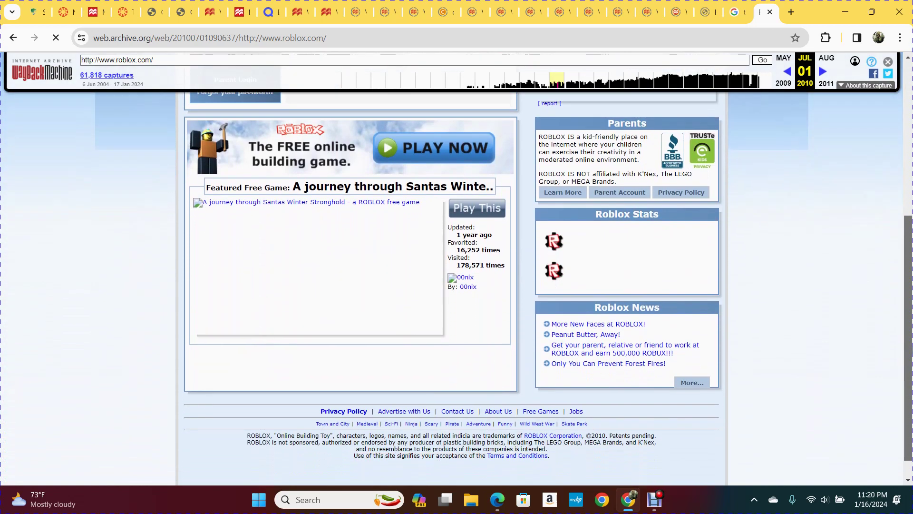
scroll(910, 283, "down", 1)
scroll(909, 284, "down", 1)
scroll(910, 285, "down", 1)
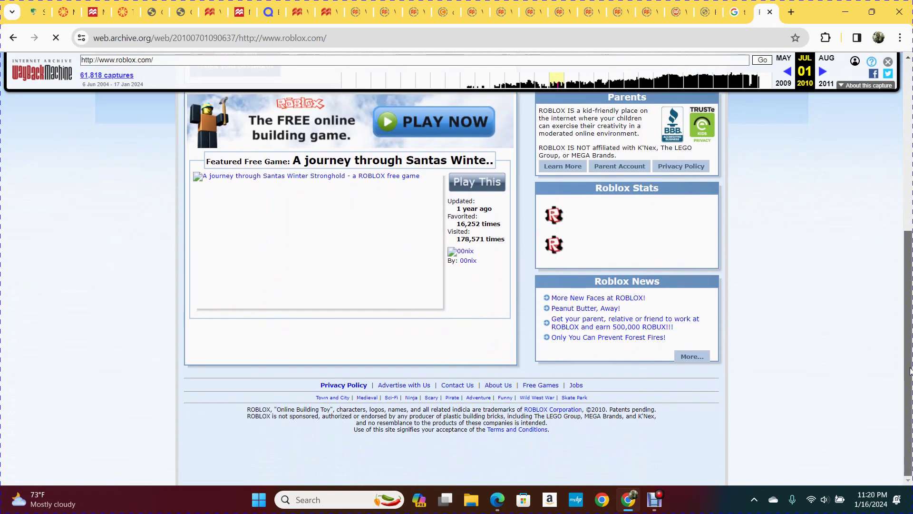
scroll(910, 371, "up", 1)
scroll(910, 371, "up", 1)
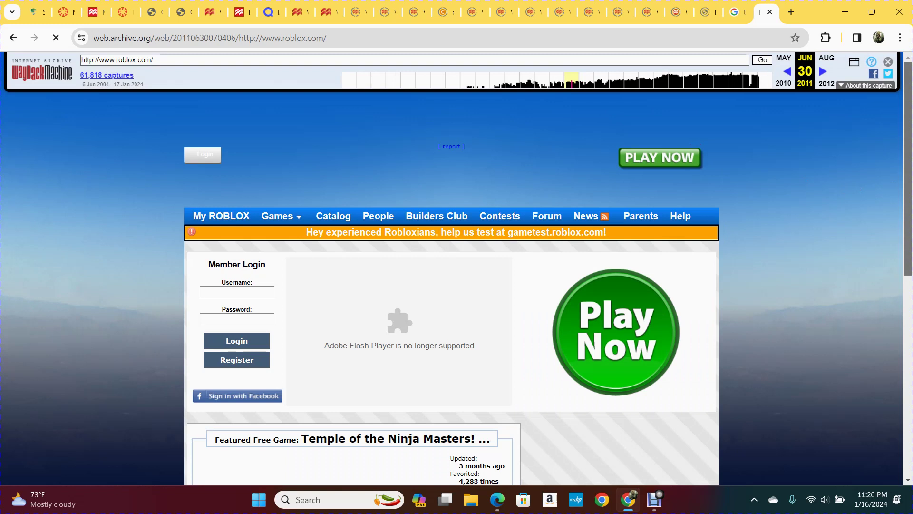
scroll(457, 285, "down", 3)
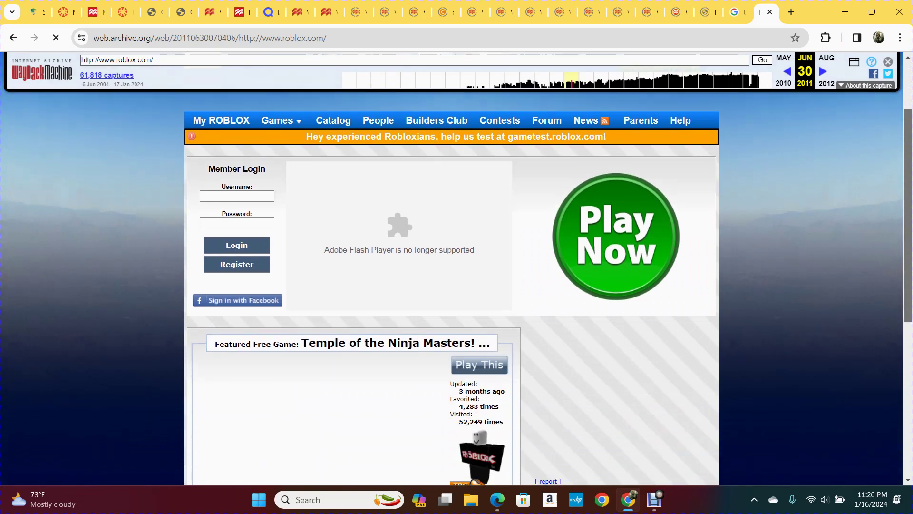
scroll(457, 285, "down", 3)
scroll(457, 286, "down", 2)
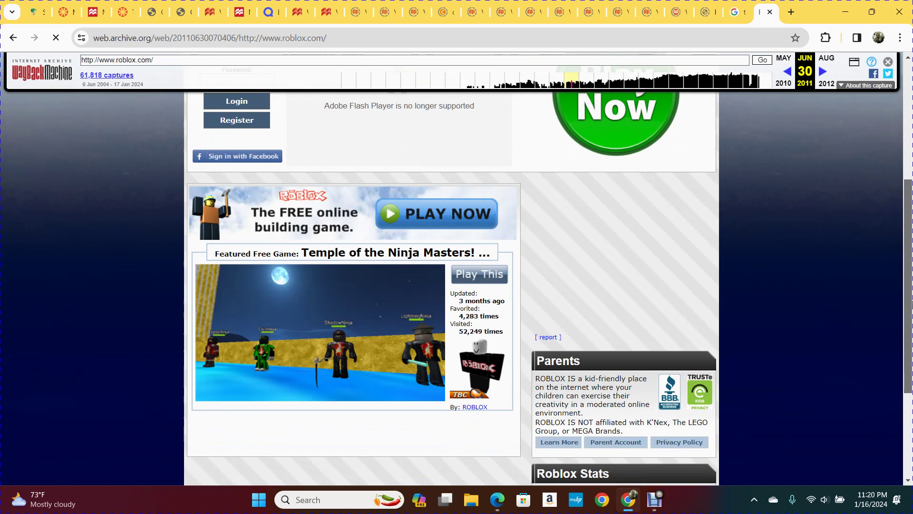
scroll(457, 285, "down", 2)
scroll(457, 285, "down", 2)
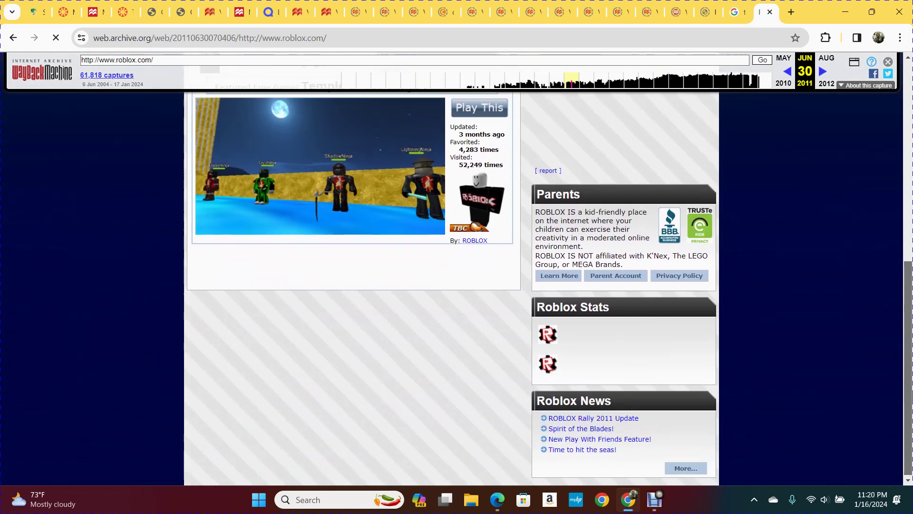
scroll(572, 304, "up", 2)
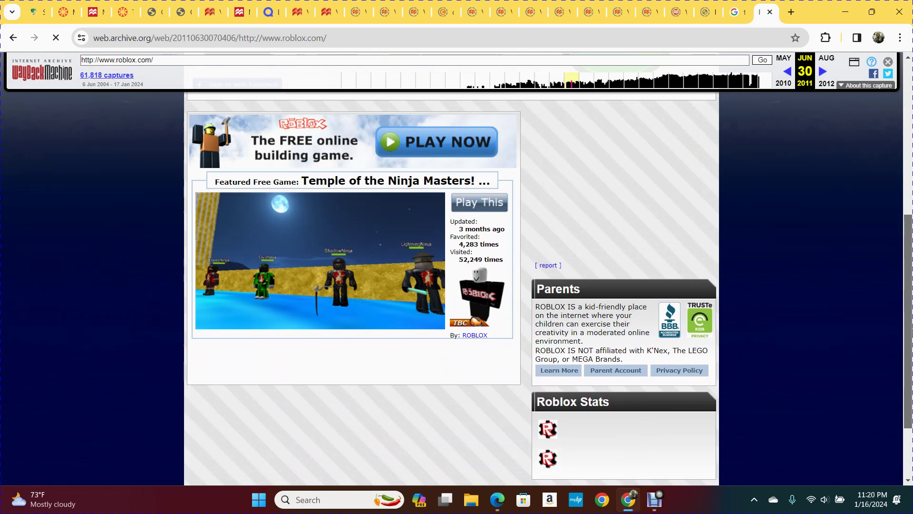
scroll(572, 304, "up", 1)
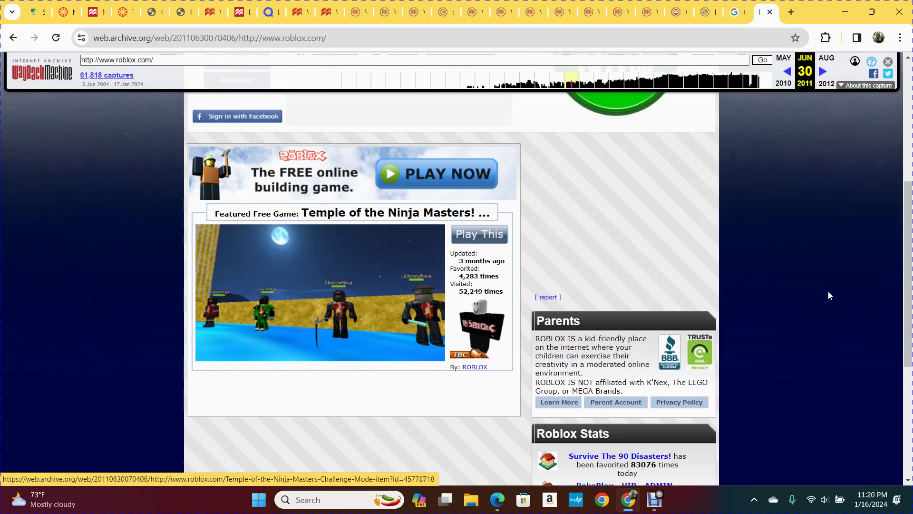
left_click_drag(909, 268, 896, 184)
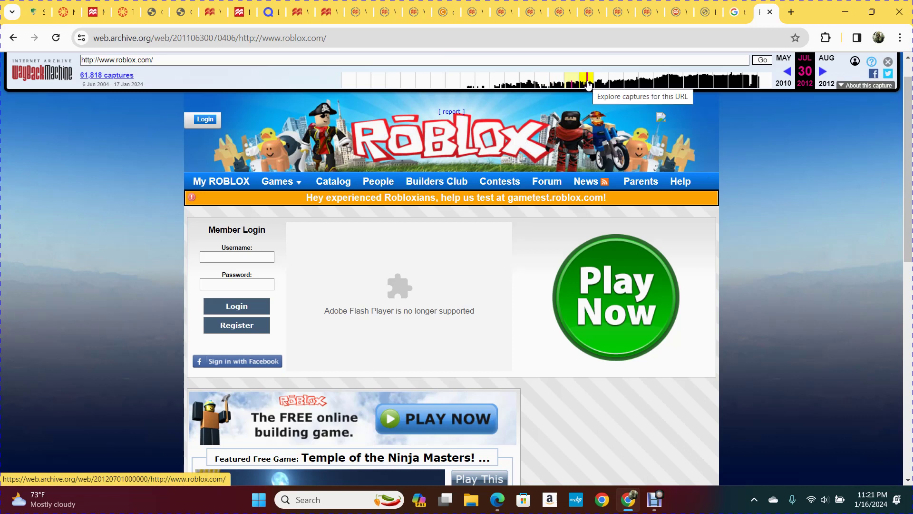
mouse_move(907, 164)
left_mouse_down()
mouse_move(908, 199)
mouse_move(908, 93)
left_mouse_up()
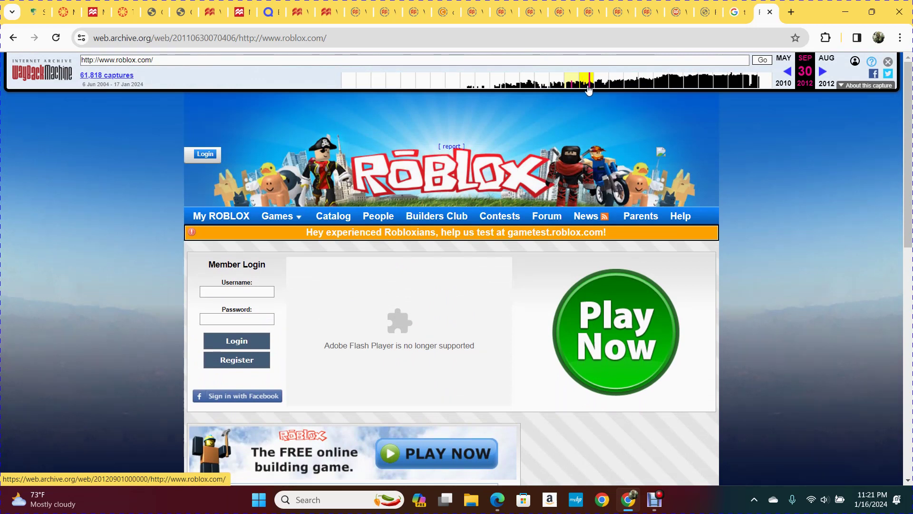
- Open the August 2, 2012 roblox.com capture from the timeline
left_click(589, 89)
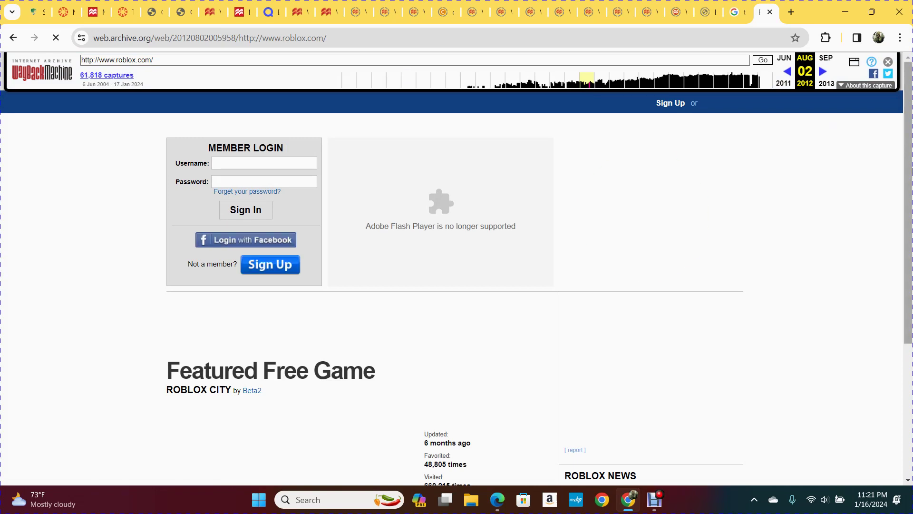
scroll(832, 130, "down", 1)
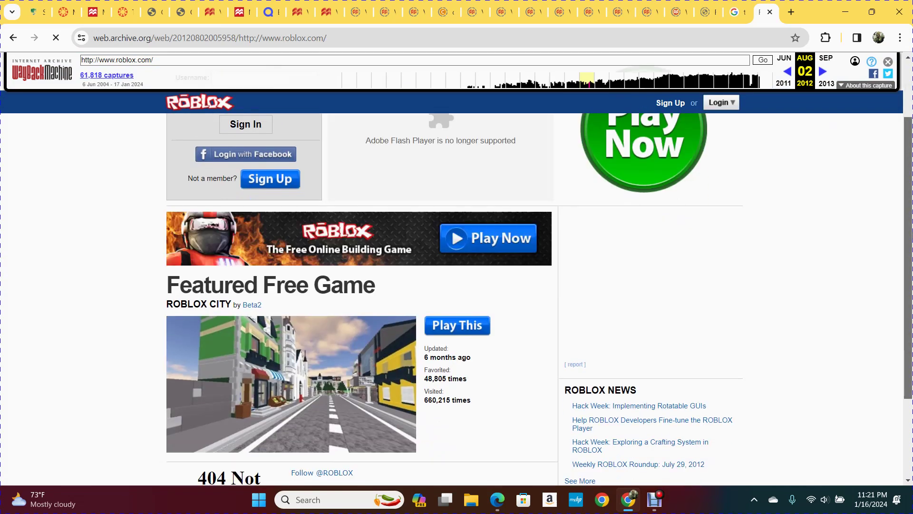
scroll(890, 166, "up", 2)
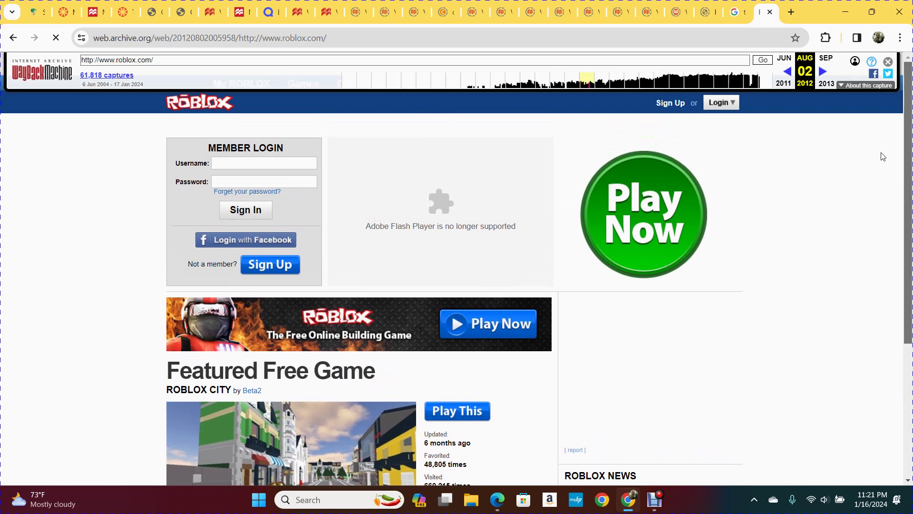
scroll(888, 165, "down", 1)
scroll(888, 166, "down", 2)
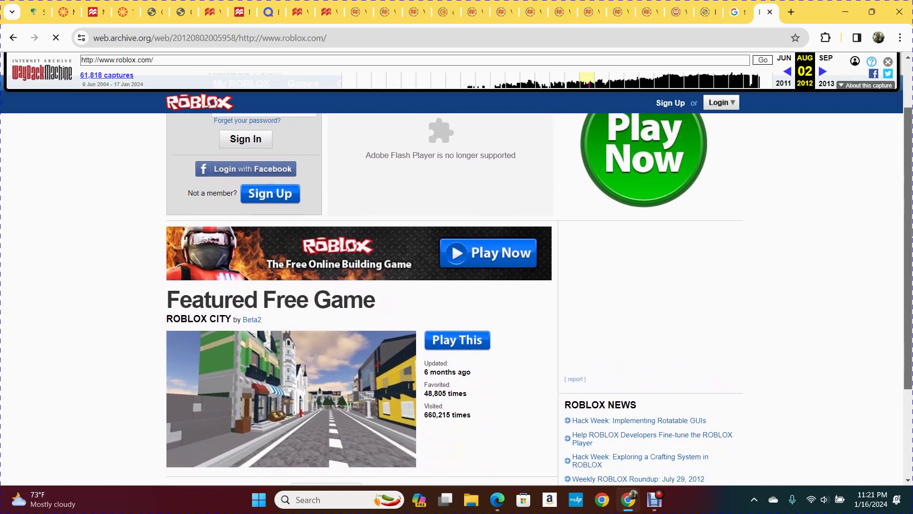
scroll(889, 166, "down", 1)
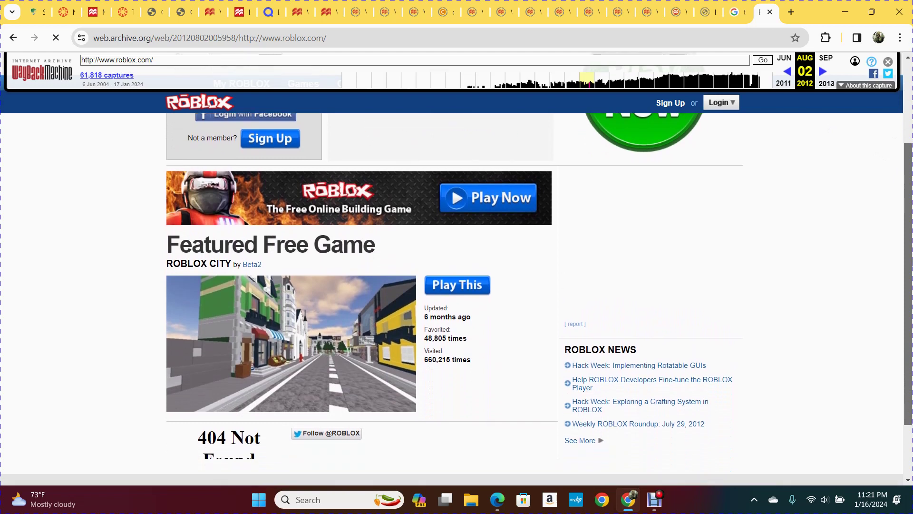
scroll(889, 166, "down", 1)
scroll(818, 62, "down", 1)
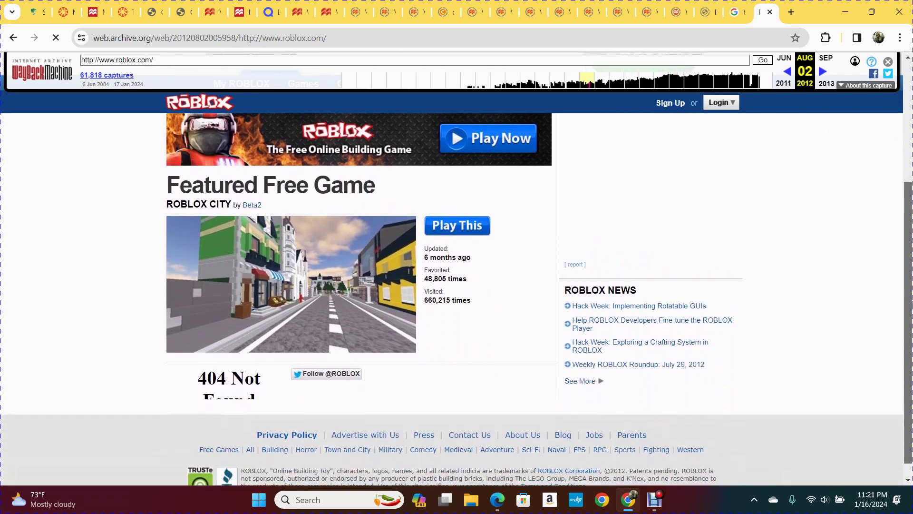
scroll(819, 63, "down", 1)
scroll(884, 148, "up", 3)
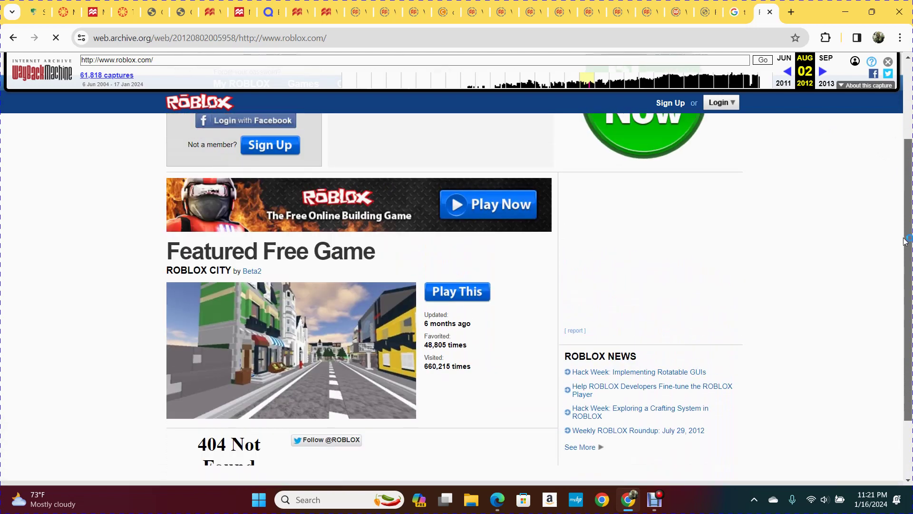
scroll(883, 149, "up", 2)
scroll(884, 149, "up", 3)
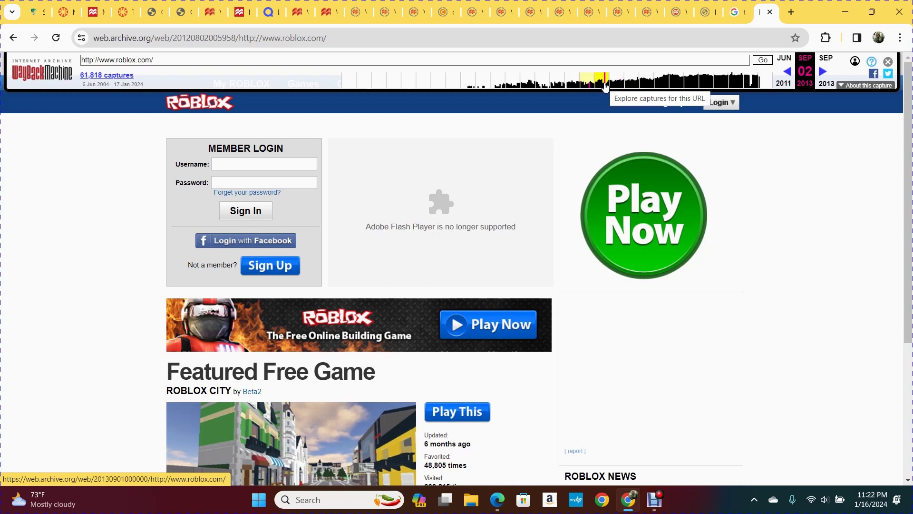
- Open the August 29, 2013 capture featuring ROBLOX Base Wars FPS
left_click(606, 84)
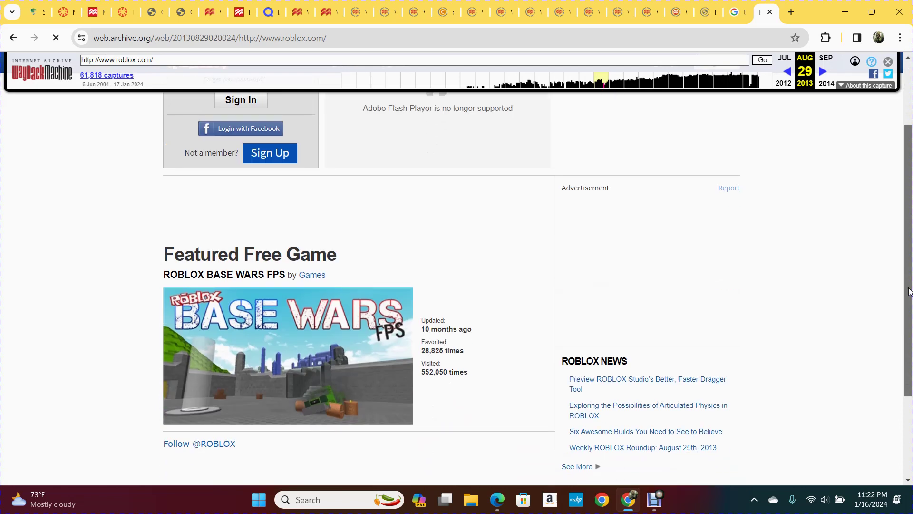
scroll(457, 286, "down", 3)
scroll(457, 285, "up", 8)
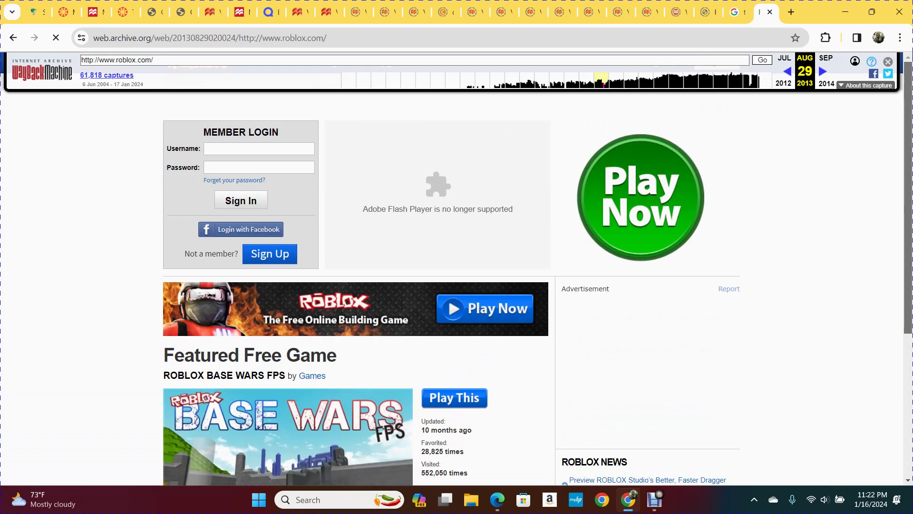
scroll(457, 285, "down", 4)
scroll(457, 285, "up", 3)
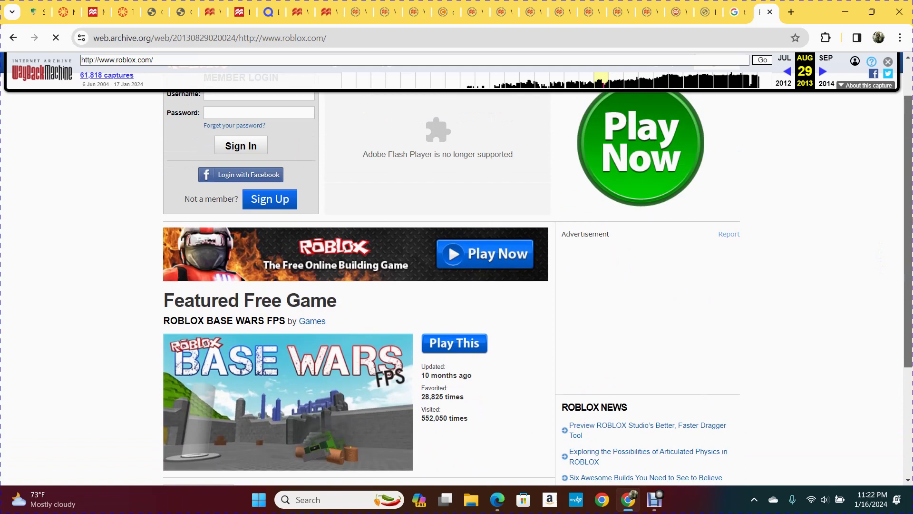
scroll(457, 286, "down", 2)
scroll(456, 285, "down", 2)
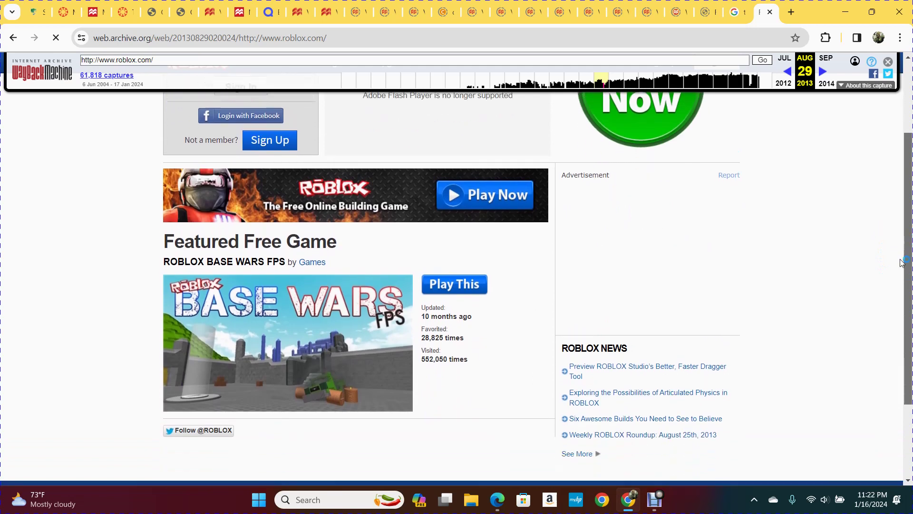
scroll(457, 286, "down", 2)
scroll(891, 300, "down", 1)
scroll(891, 314, "down", 1)
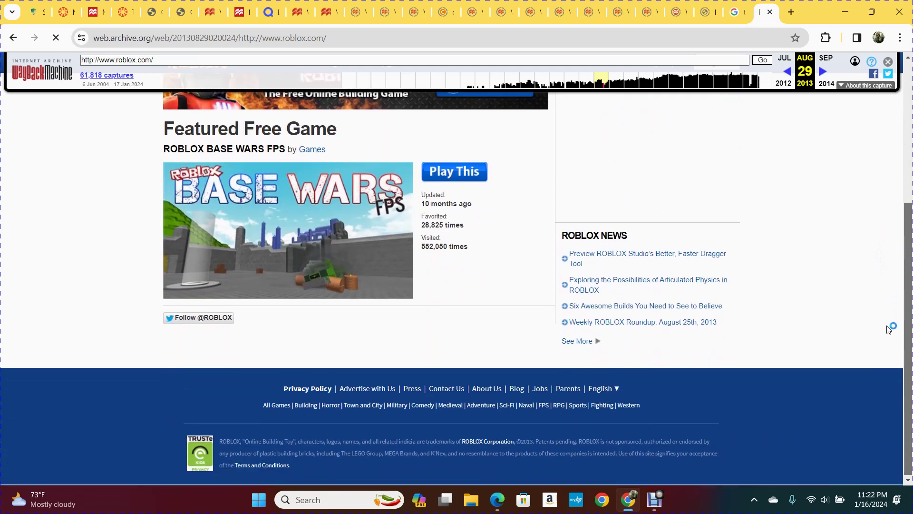
left_click_drag(906, 324, 907, 108)
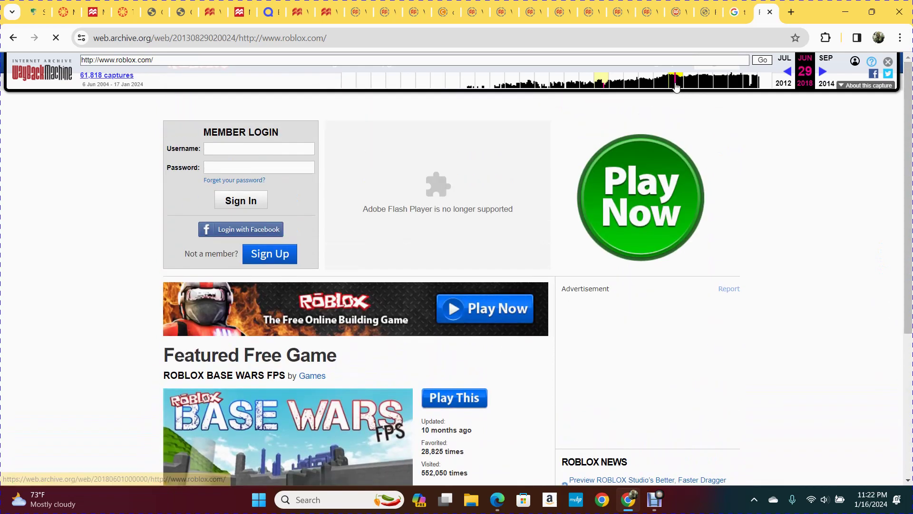
- Try the June 2014 captures, reloading and retrying June 30, then return to August 2013
left_click(618, 86)
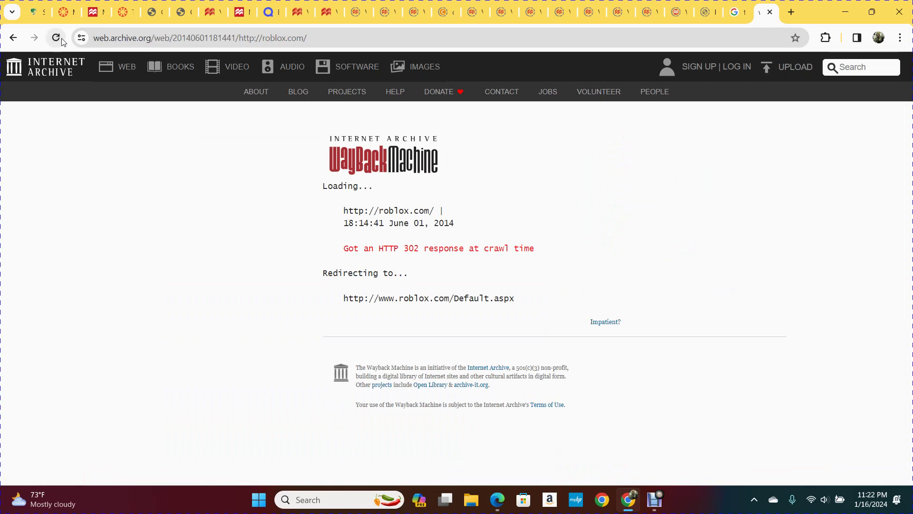
left_click(57, 38)
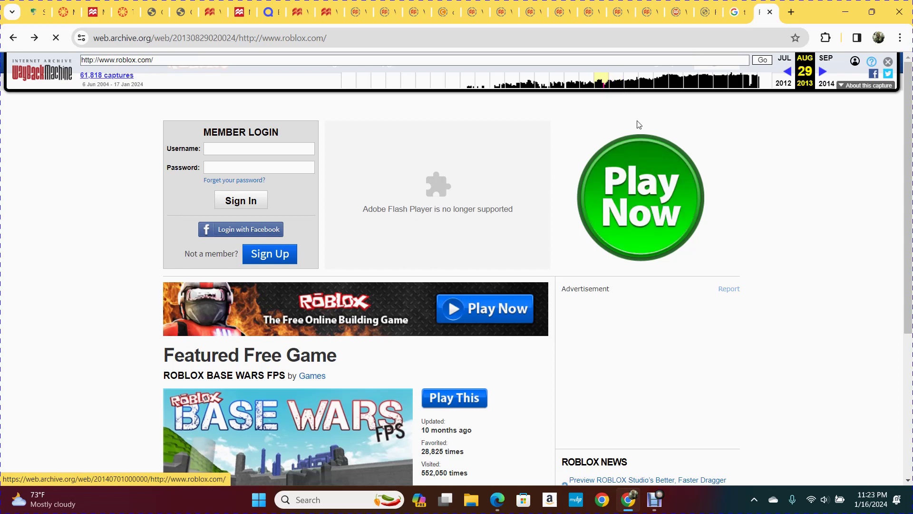
left_click(619, 86)
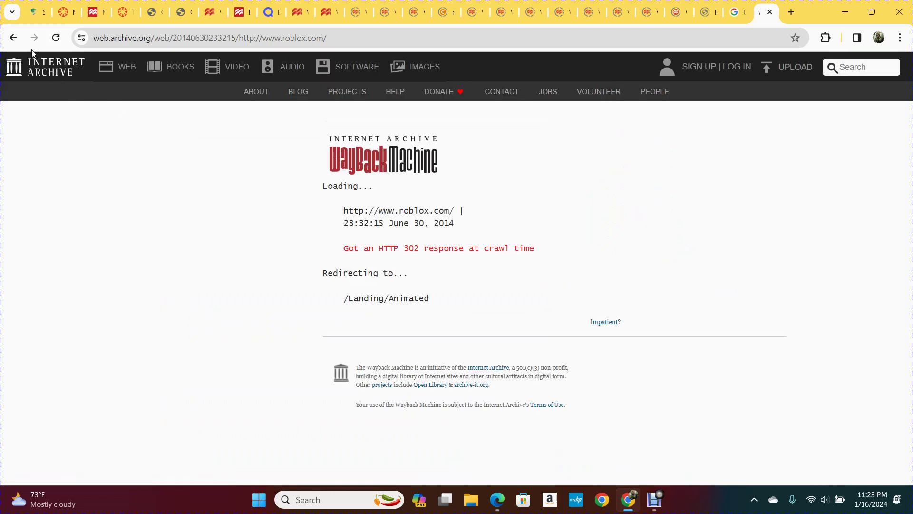
left_click(14, 38)
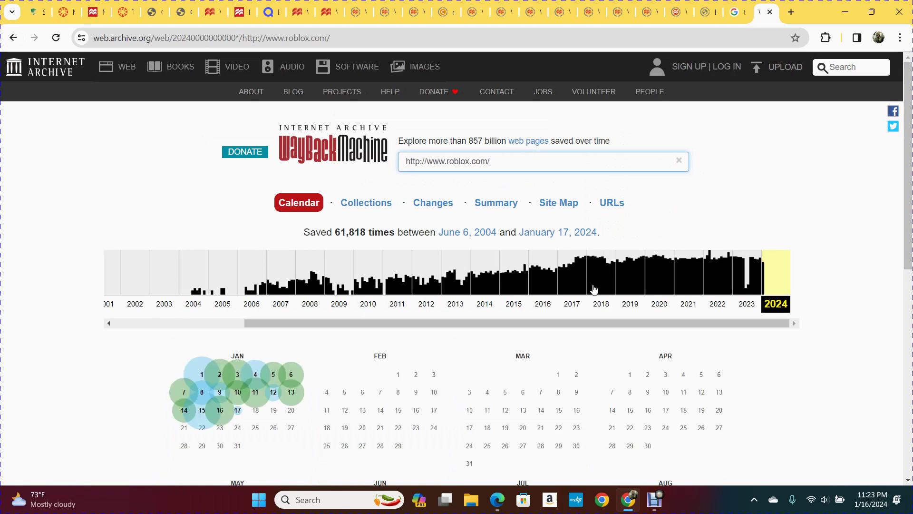
- Show the 2014 calendar and preview the March 14 and April 4 snapshots
left_click(483, 303)
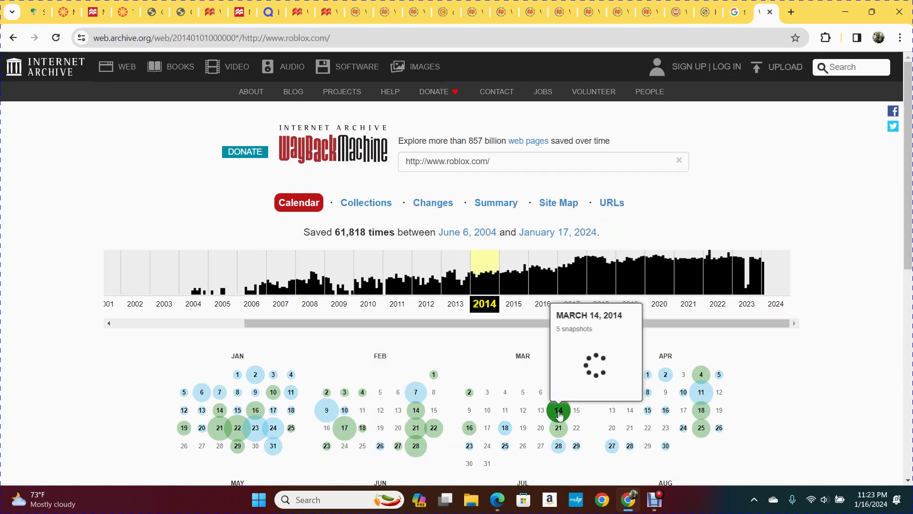
left_click(584, 342)
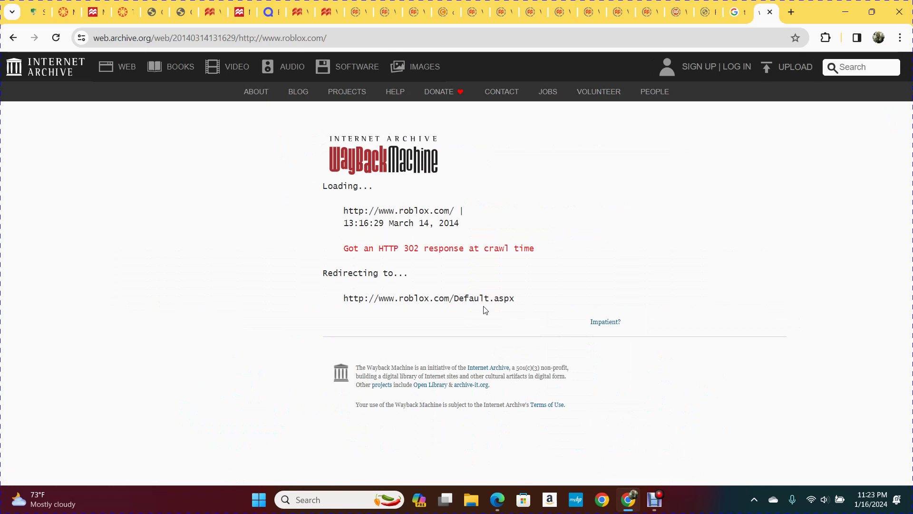
left_click(14, 37)
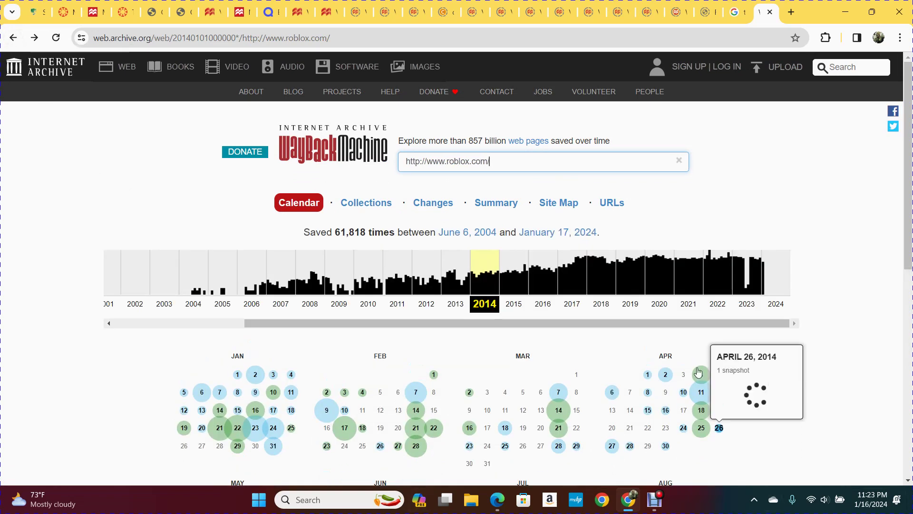
mouse_move(701, 374)
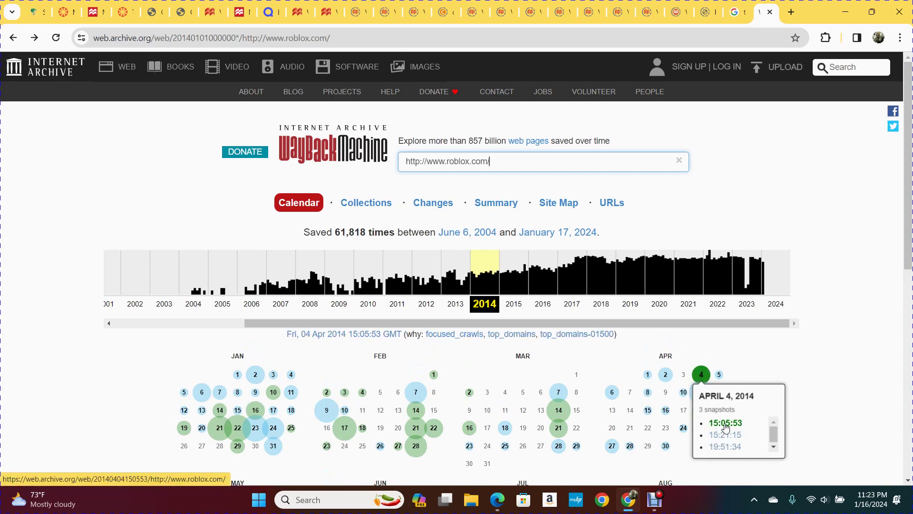
left_click(725, 423)
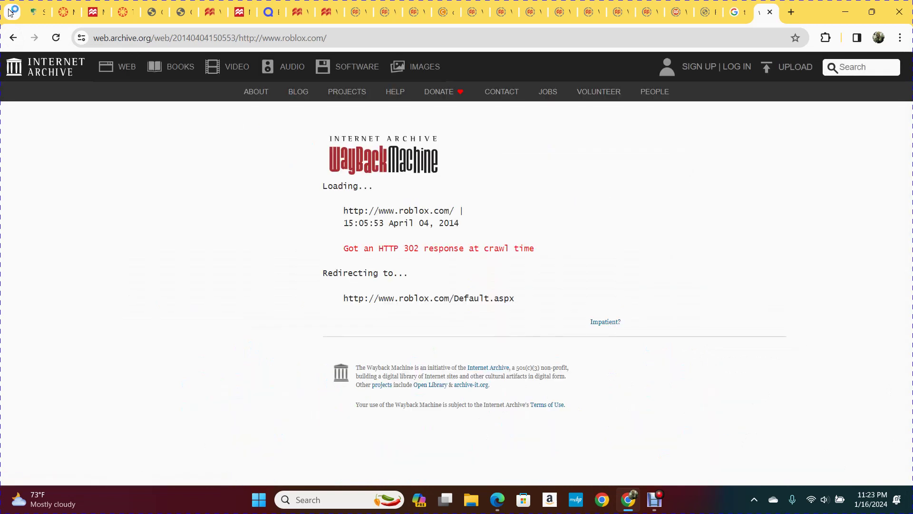
left_click(12, 38)
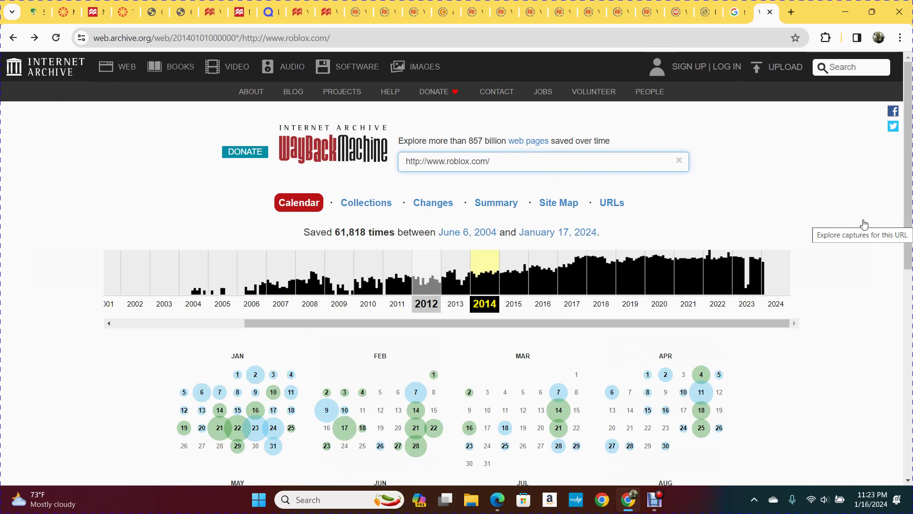
scroll(864, 225, "down", 1)
scroll(686, 286, "down", 1)
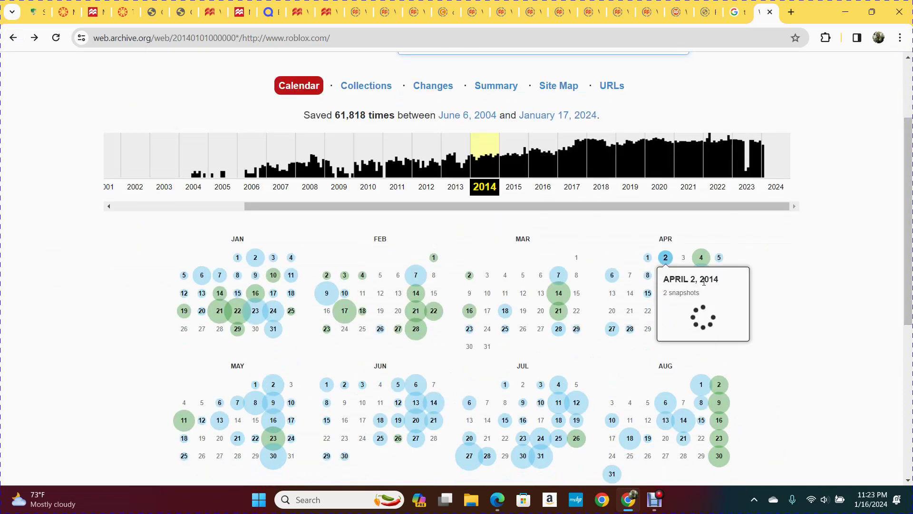
- Preview the April 2 02:22:57 snapshot, then open July 30, 2014 at 03:18:13
left_click(689, 307)
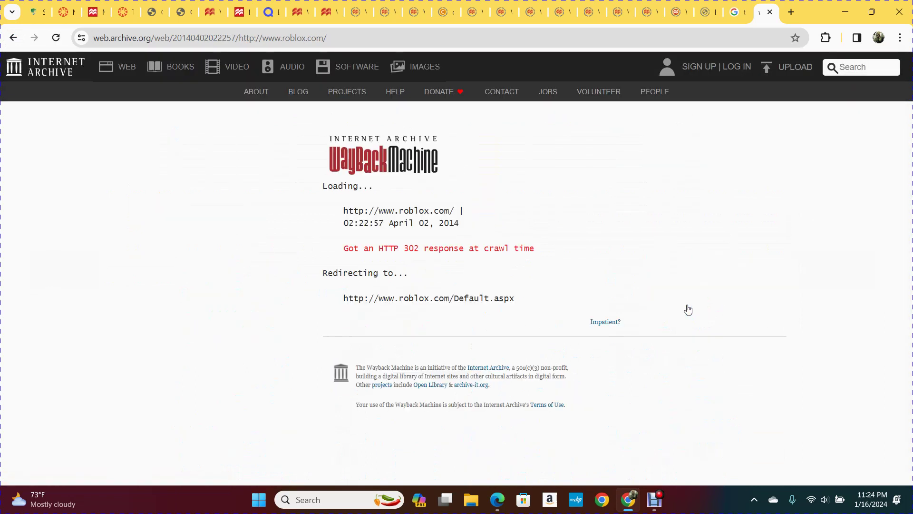
left_click(13, 38)
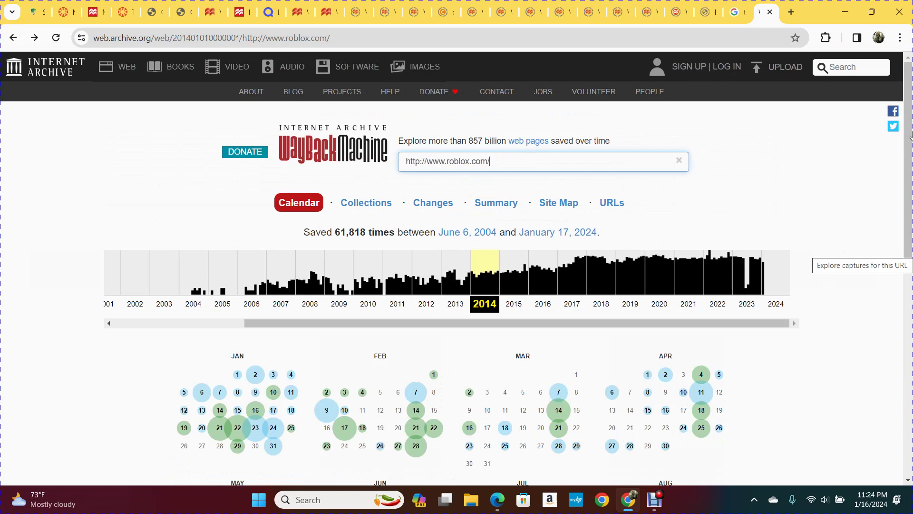
scroll(500, 285, "down", 5)
scroll(499, 285, "down", 3)
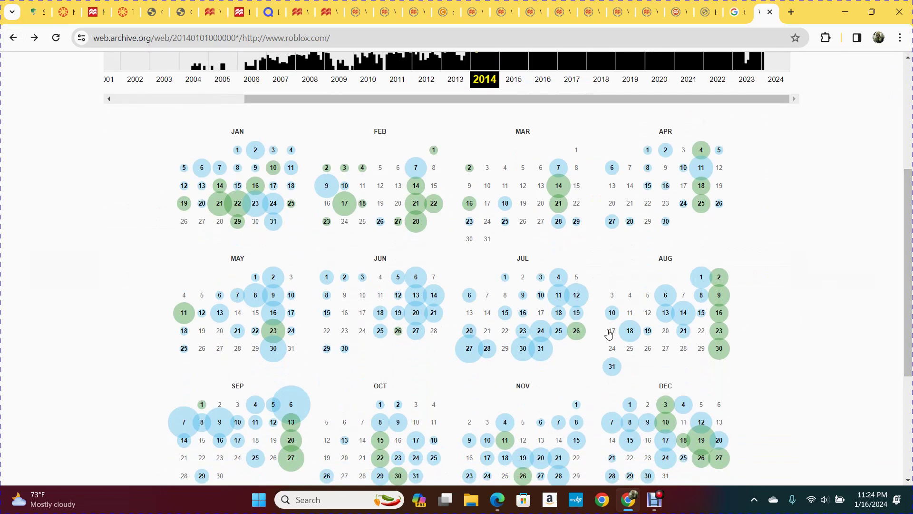
mouse_move(522, 348)
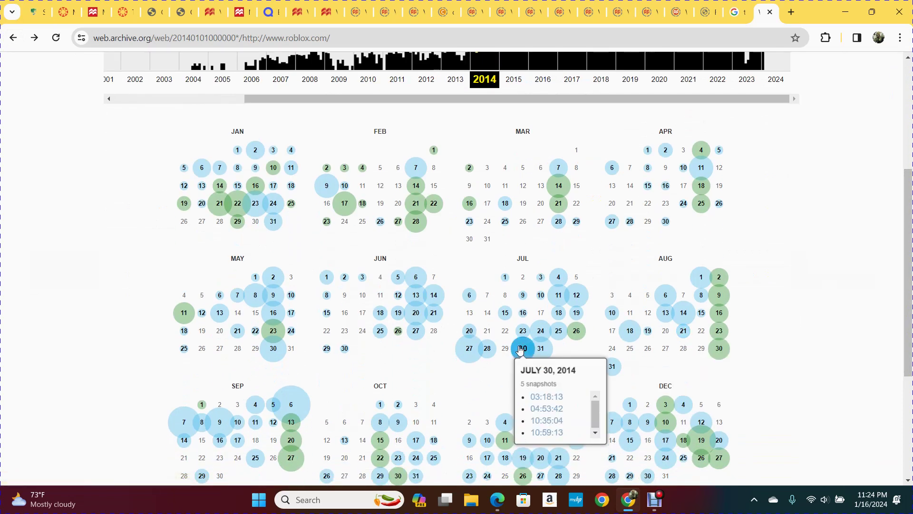
left_click(547, 397)
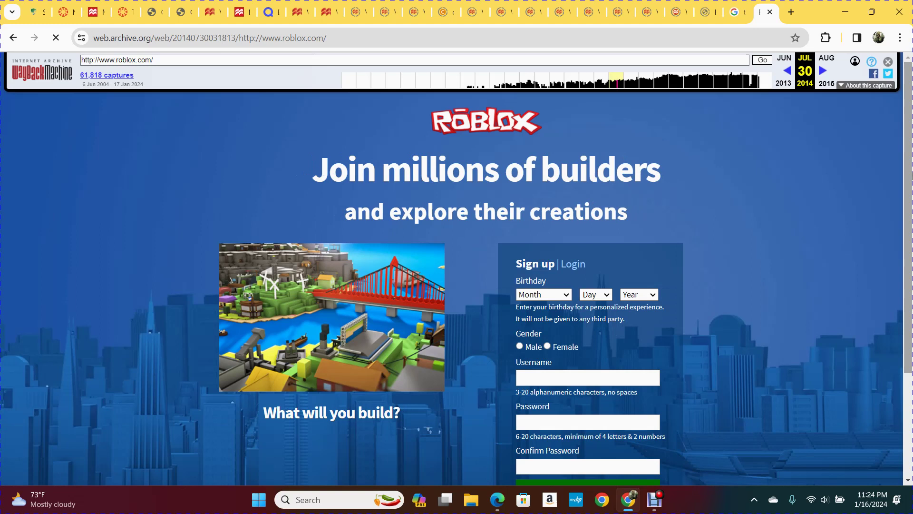
scroll(457, 286, "down", 2)
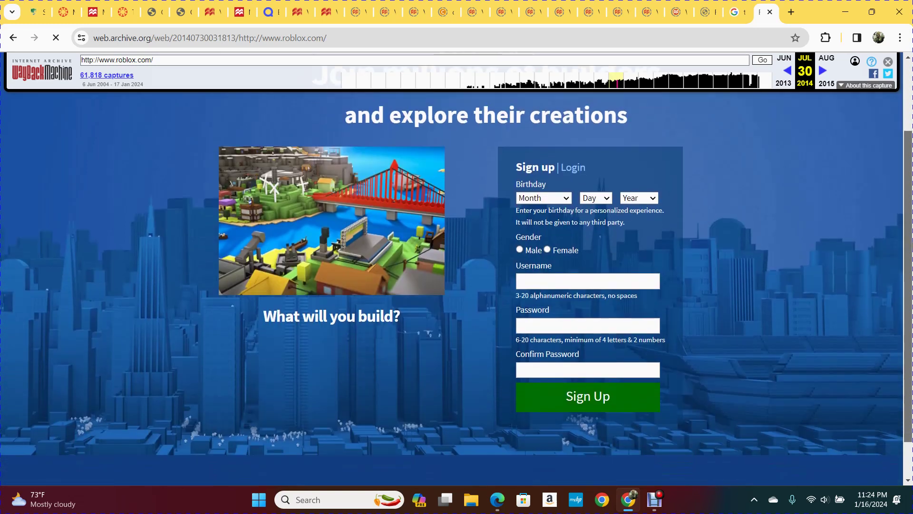
scroll(457, 285, "down", 1)
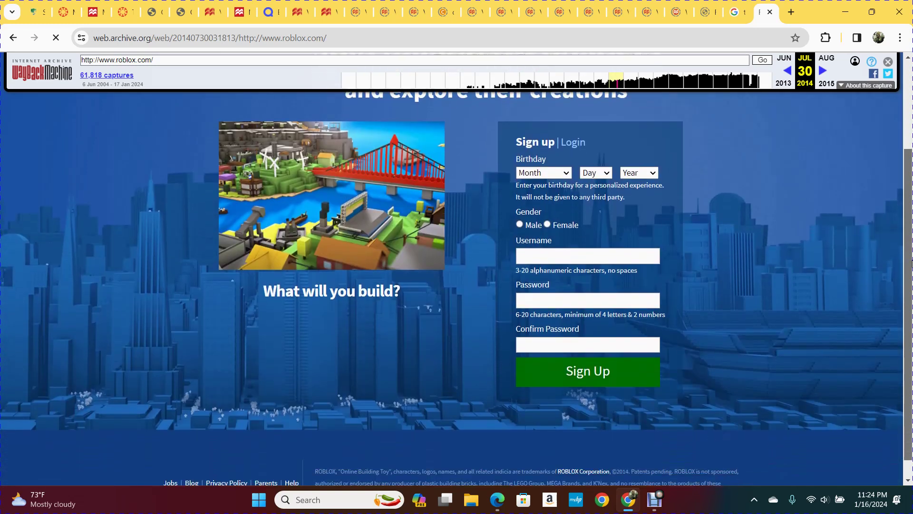
scroll(457, 285, "down", 1)
scroll(456, 285, "up", 3)
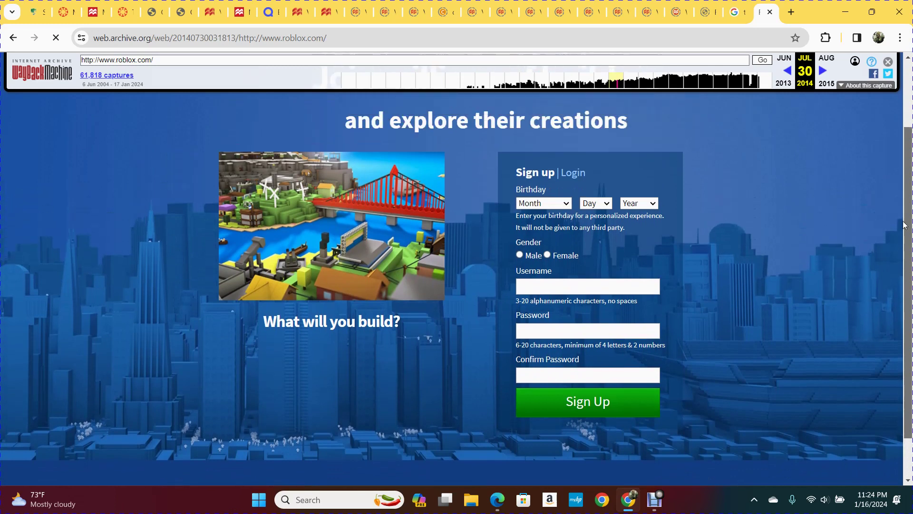
scroll(895, 192, "up", 1)
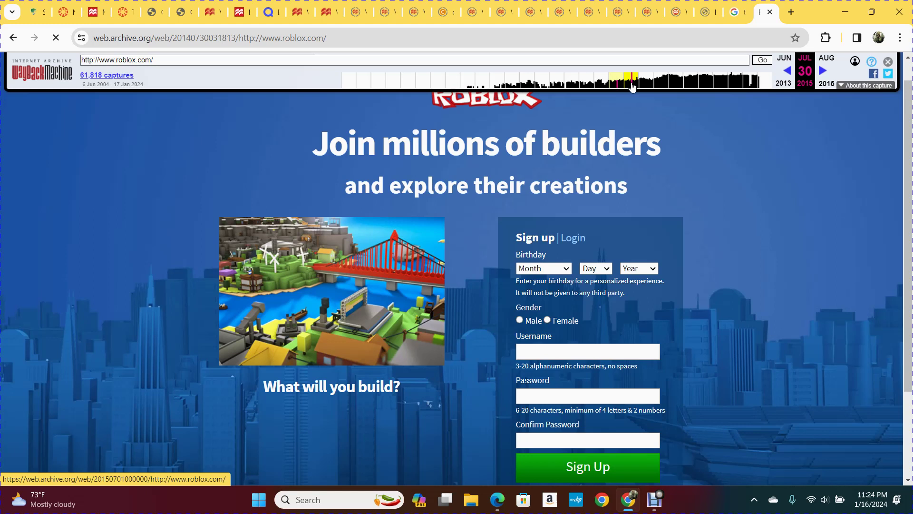
- Open the June 30, 2015 roblox.com capture from the timeline
left_click(632, 84)
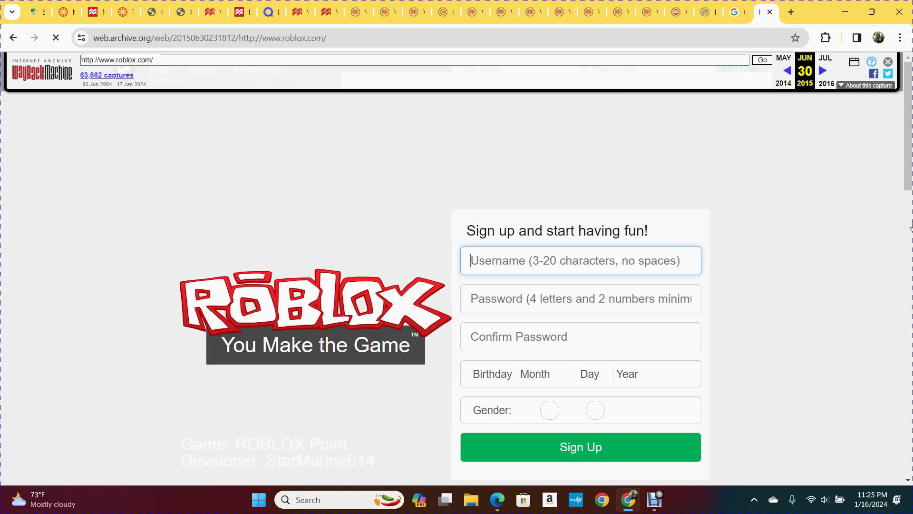
scroll(910, 207, "down", 5)
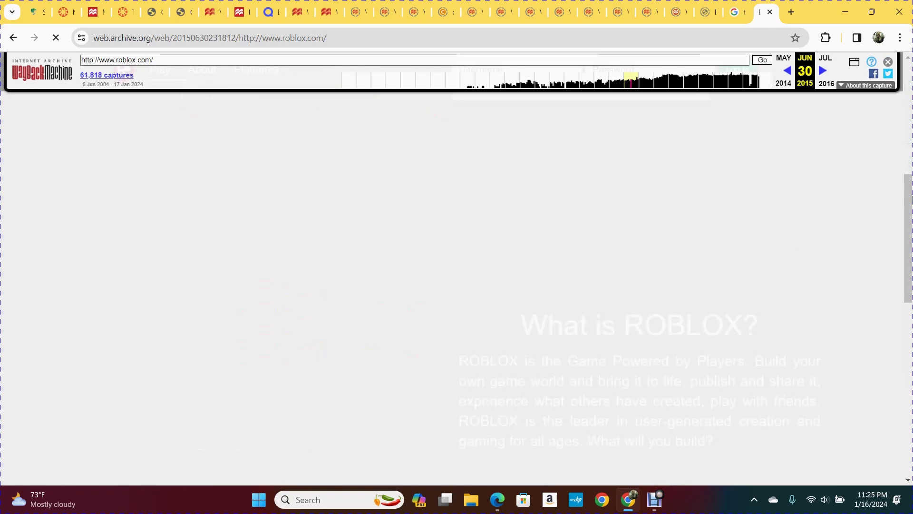
scroll(905, 207, "up", 5)
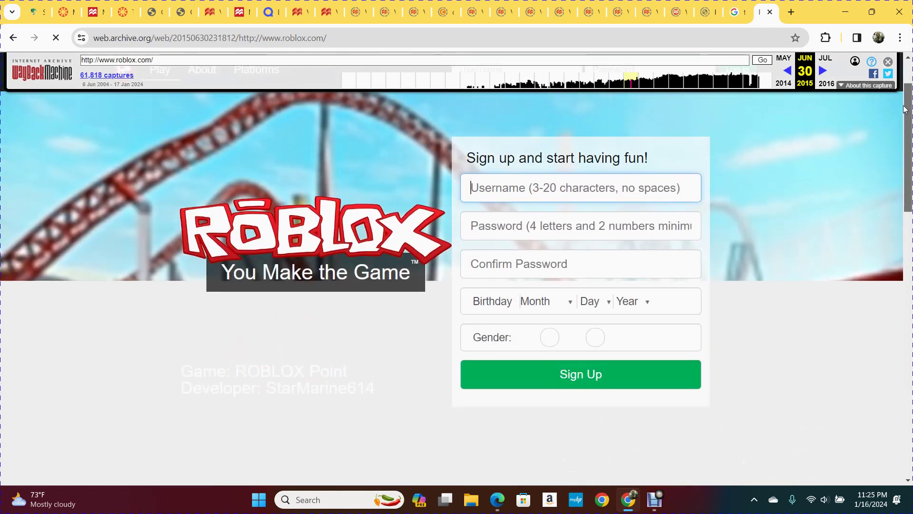
scroll(897, 149, "down", 2)
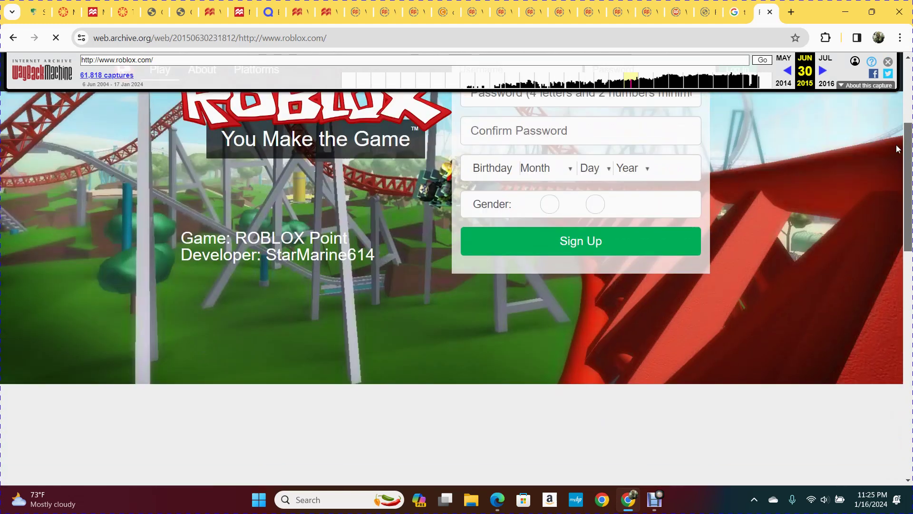
scroll(898, 149, "up", 3)
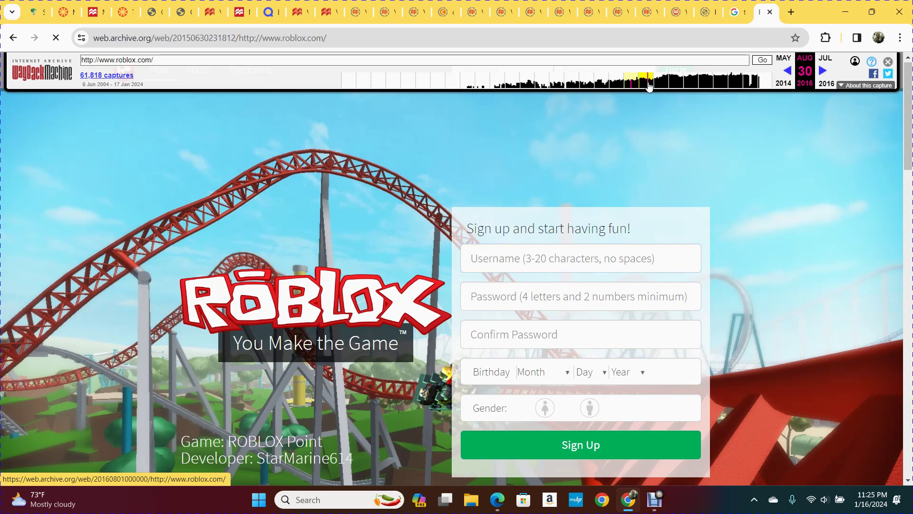
- Open the July 2016 roblox.com capture from the Wayback timeline
left_click(648, 85)
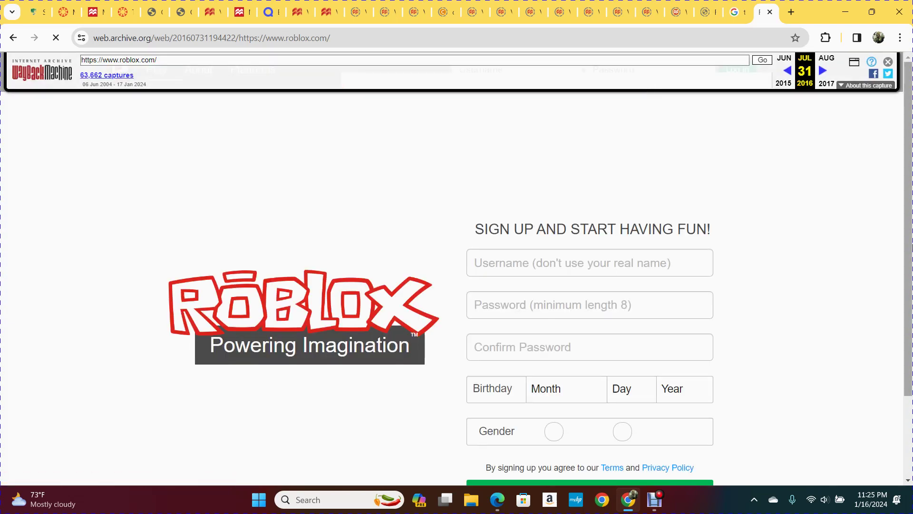
scroll(457, 285, "down", 2)
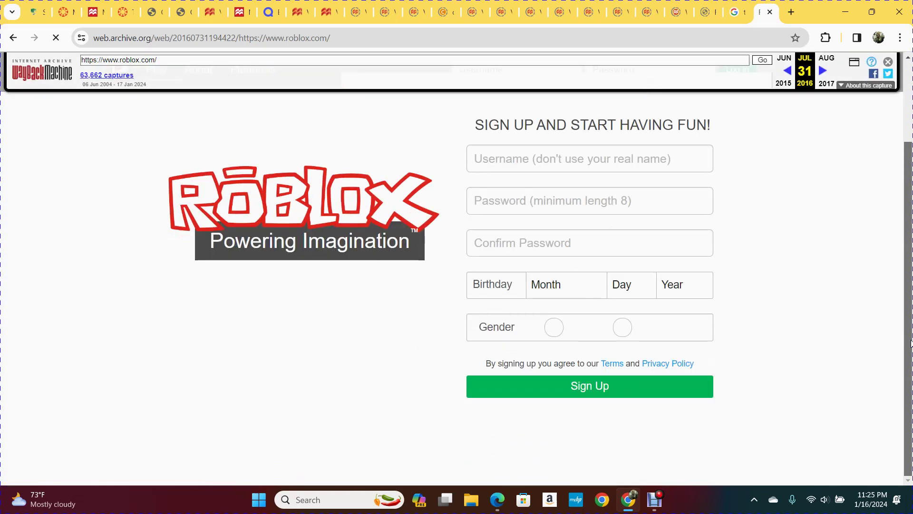
scroll(906, 322, "up", 2)
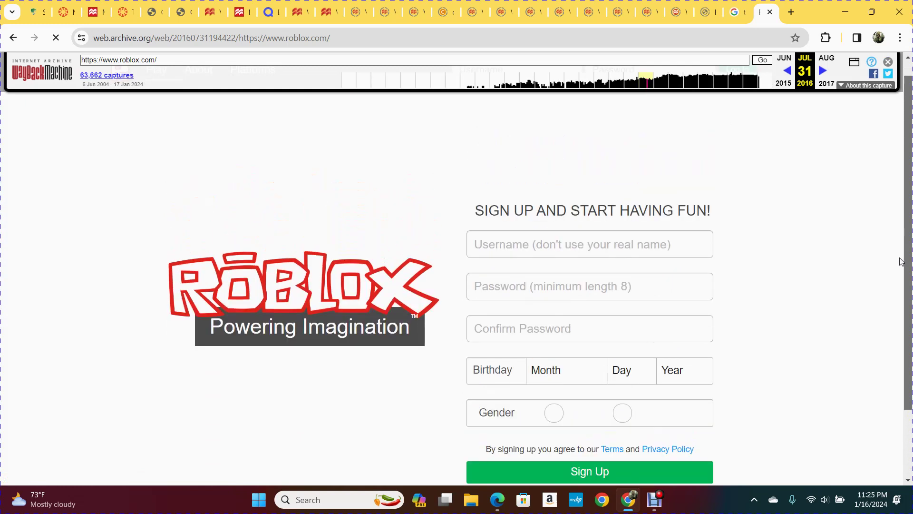
scroll(904, 271, "up", 1)
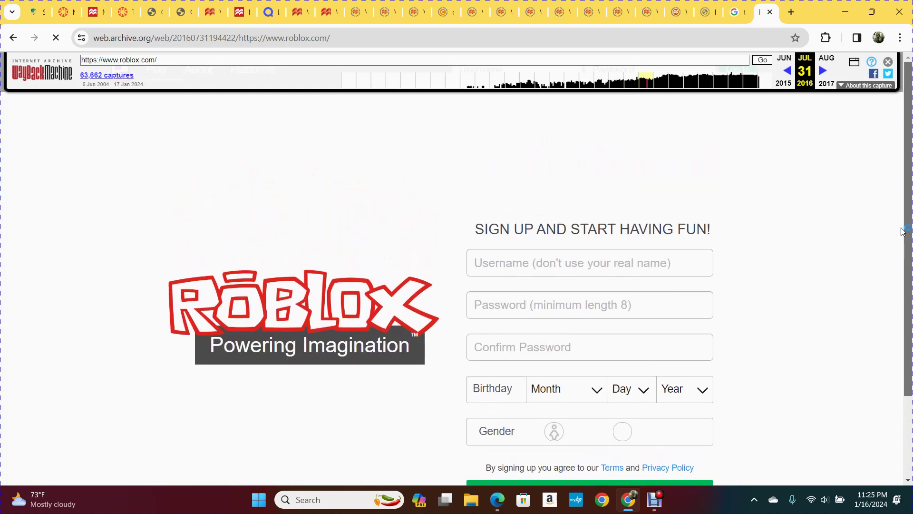
left_click_drag(905, 234, 905, 272)
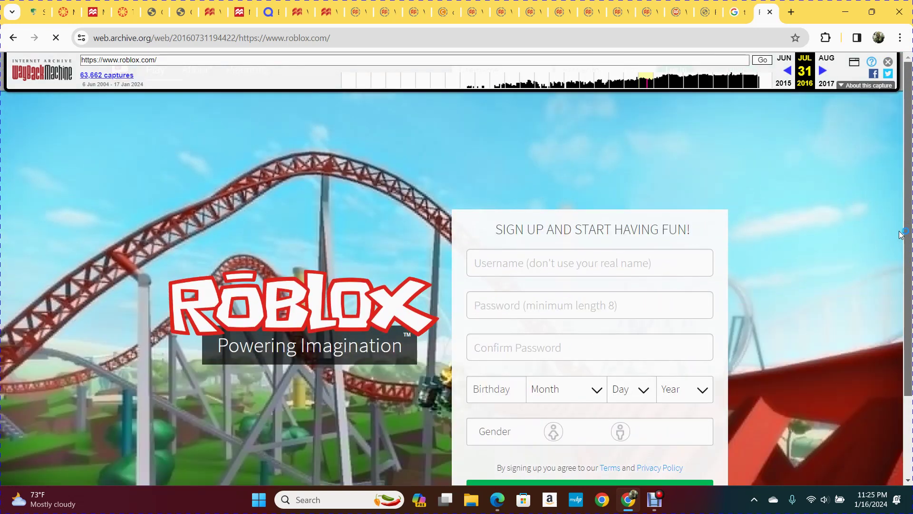
scroll(901, 233, "down", 1)
scroll(907, 223, "up", 1)
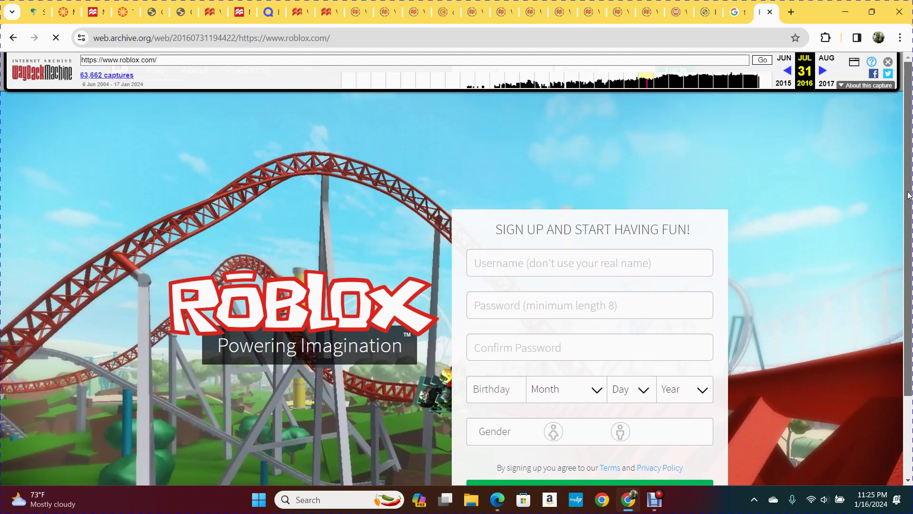
scroll(908, 214, "down", 1)
scroll(908, 214, "up", 1)
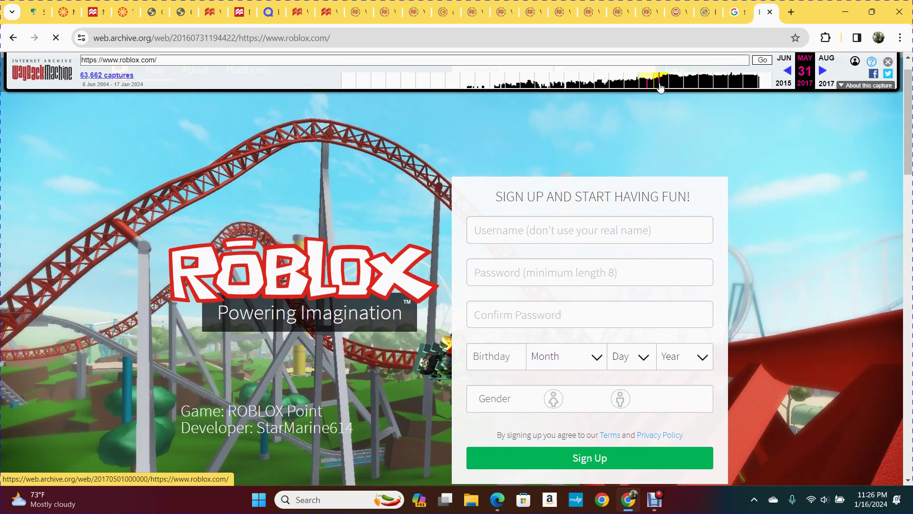
- Load the April 2017 roblox.com capture from the 2017 timeline bar
left_click(661, 84)
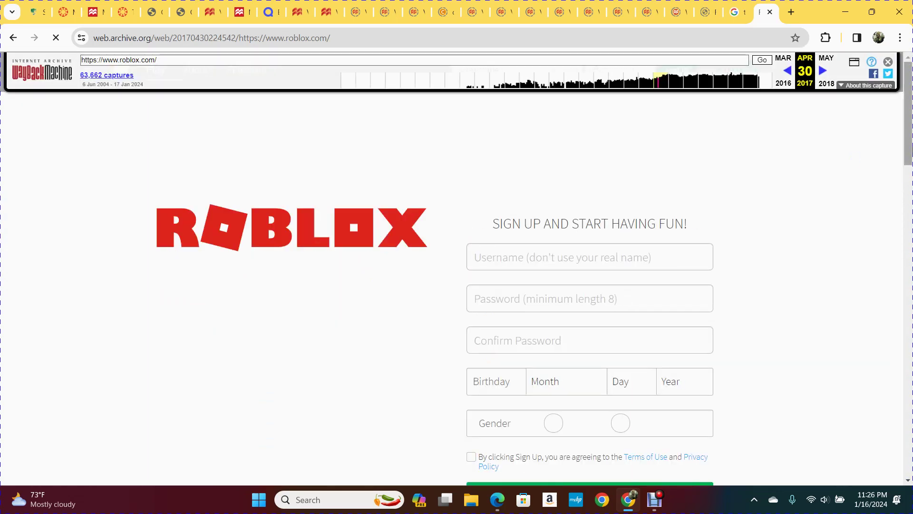
mouse_move(908, 128)
left_mouse_down()
mouse_move(908, 153)
mouse_move(909, 107)
left_mouse_up()
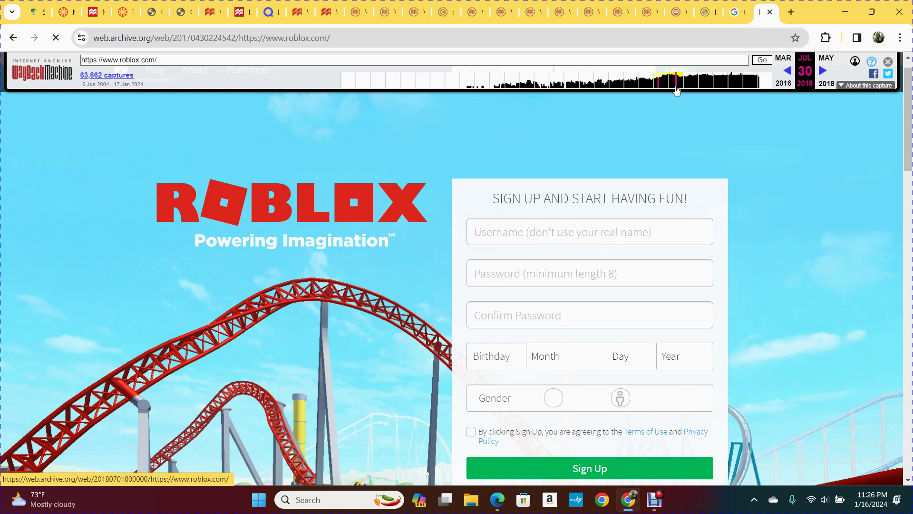
- Select the 2018 timeline bar to open the next roblox.com homepage capture
left_click(678, 84)
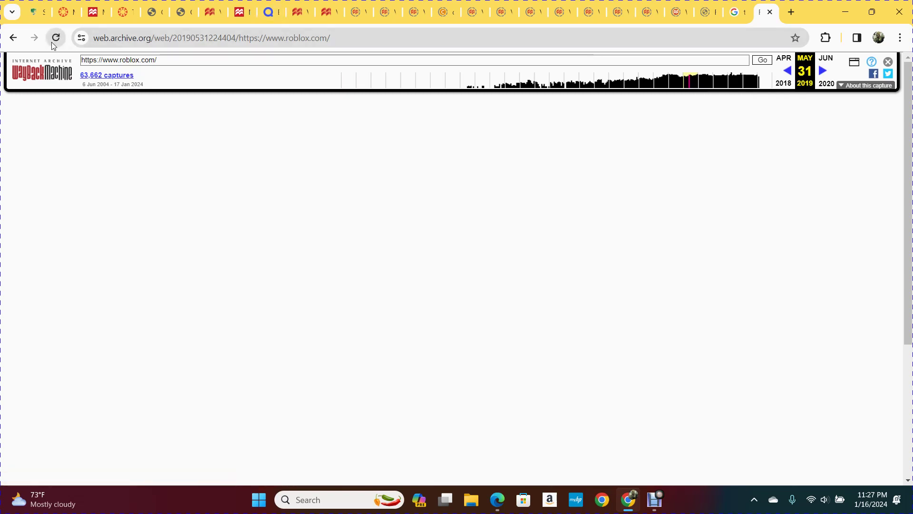
- Reload the blank May 2019 snapshot, then jump to the May 2020 capture
left_click(56, 38)
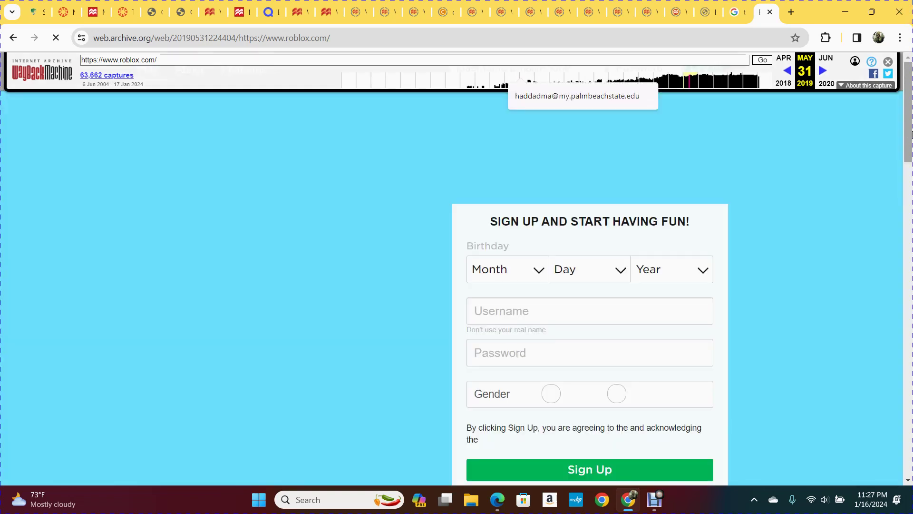
mouse_move(908, 107)
left_mouse_down()
mouse_move(907, 173)
mouse_move(905, 156)
left_mouse_up()
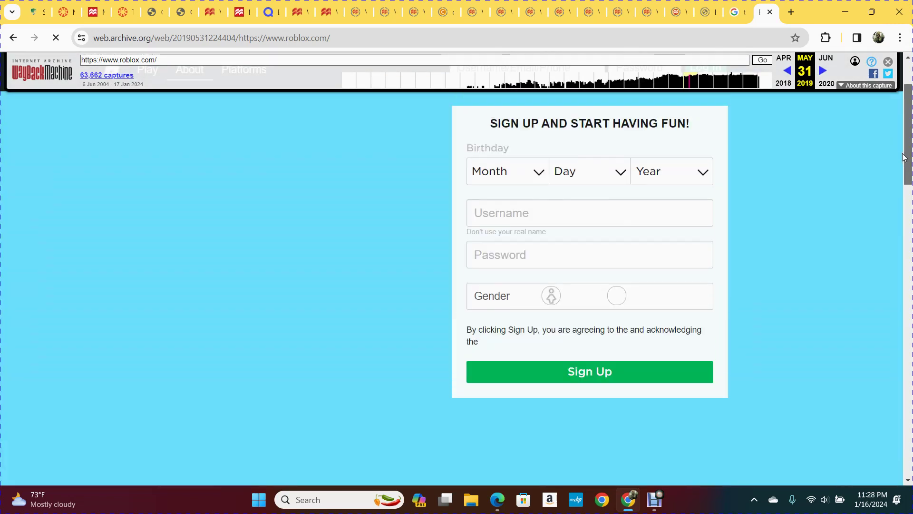
mouse_move(904, 156)
left_mouse_down()
mouse_move(906, 229)
mouse_move(866, 112)
mouse_move(896, 216)
mouse_move(907, 168)
left_mouse_up()
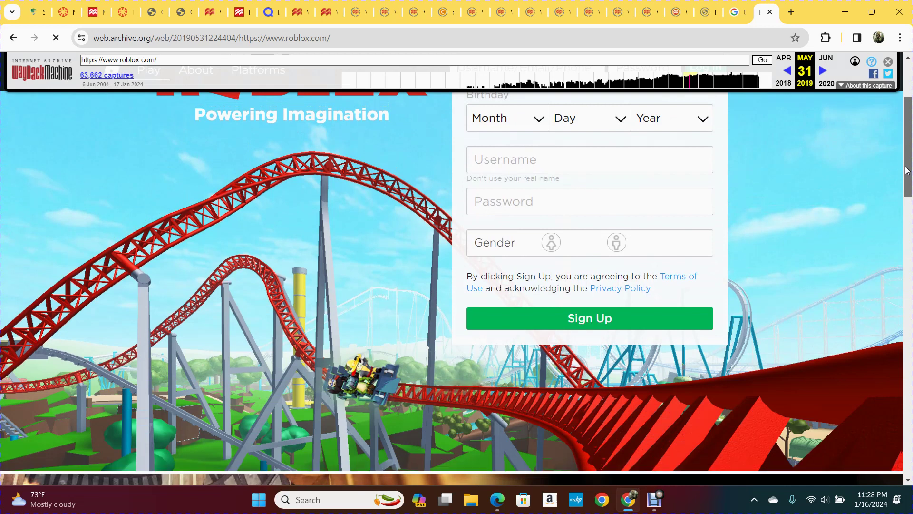
left_click_drag(906, 168, 902, 139)
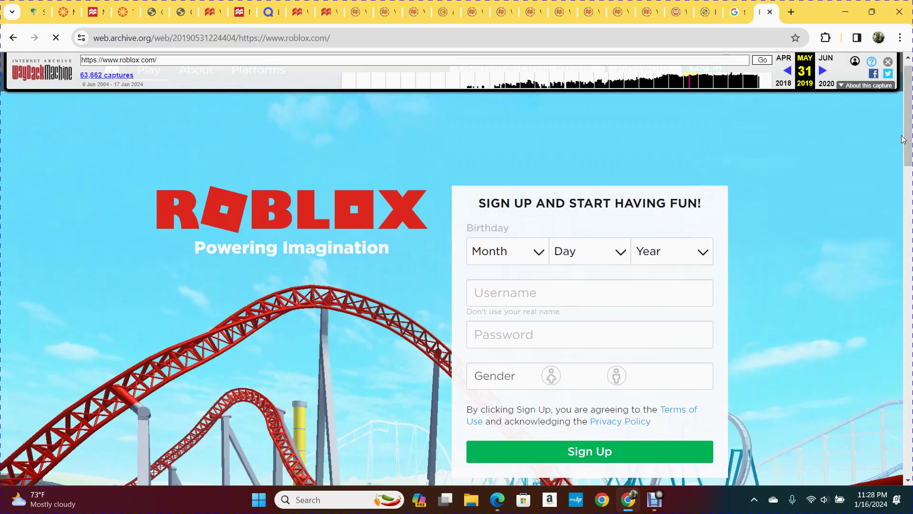
left_click(704, 86)
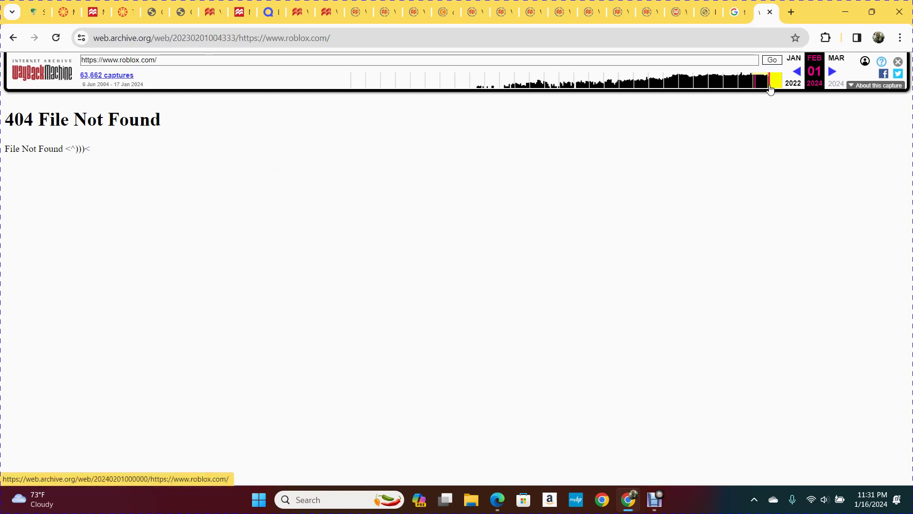
- Jump to the 2024 Roblox captures from the toolbar histogram
left_click(771, 86)
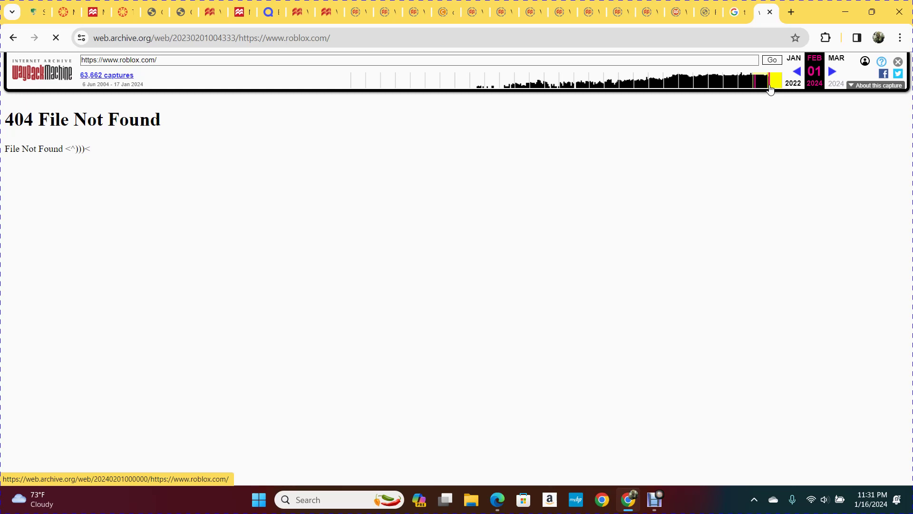
- Reload the page to bring up the roblox.com capture calendar for 2024
left_click(56, 39)
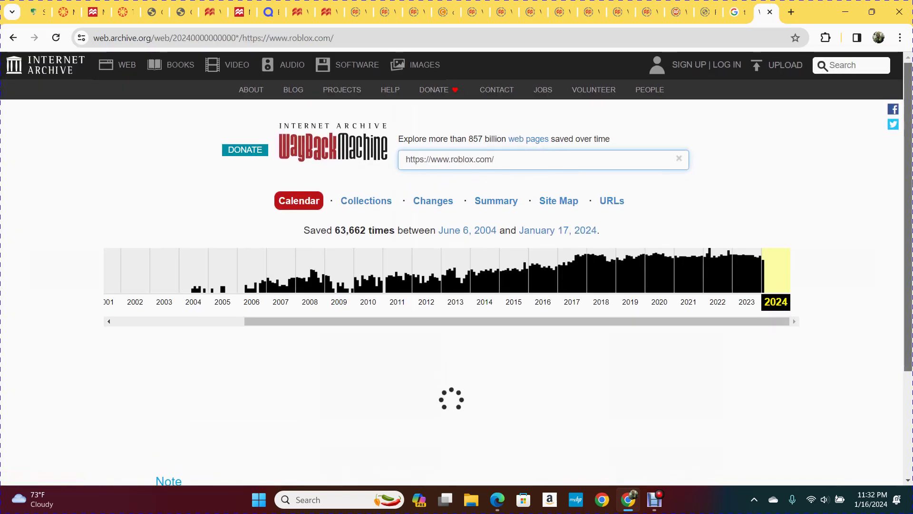
scroll(714, 214, "down", 1)
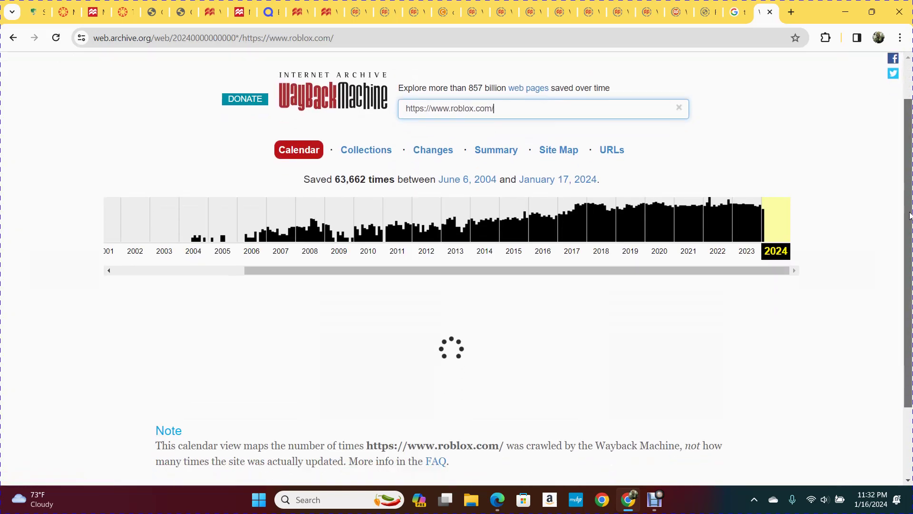
- Switch the calendar to 2023 and open the June 14, 2023 00:21:28 snapshot
left_click(746, 236)
scroll(748, 237, "down", 2)
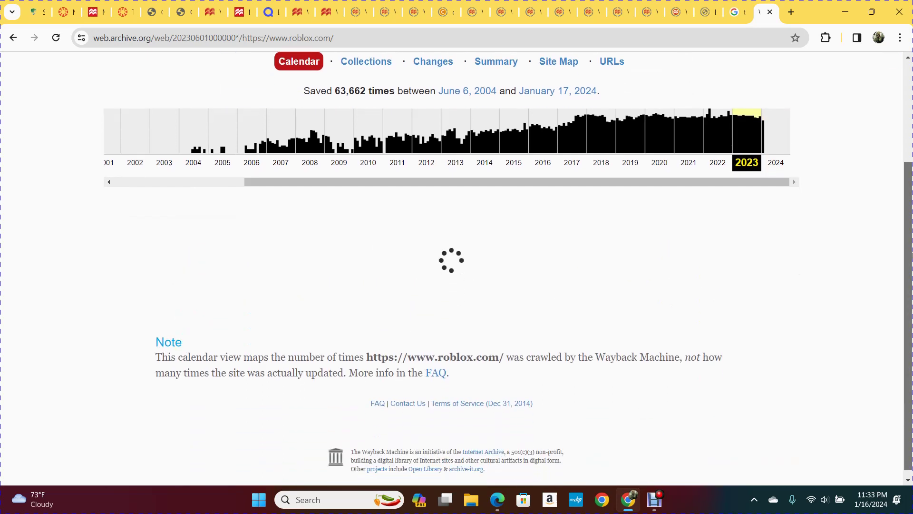
scroll(499, 286, "down", 2)
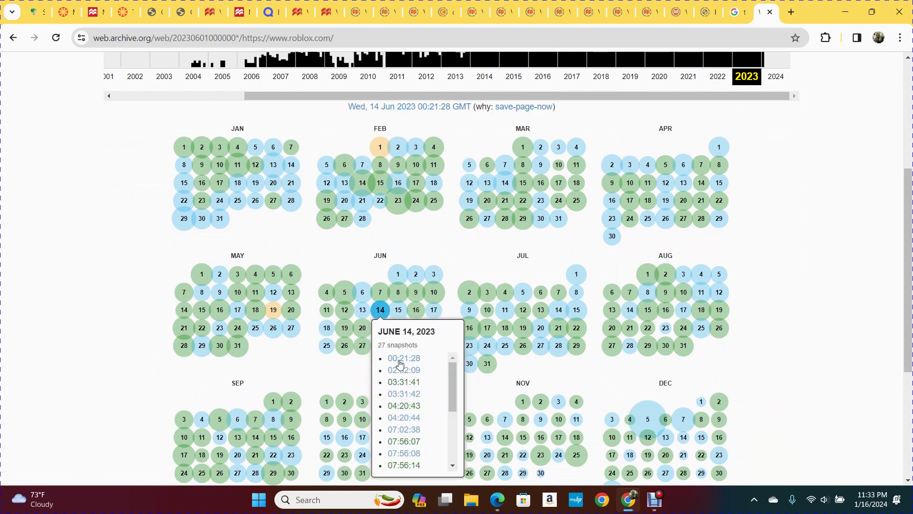
left_click(404, 358)
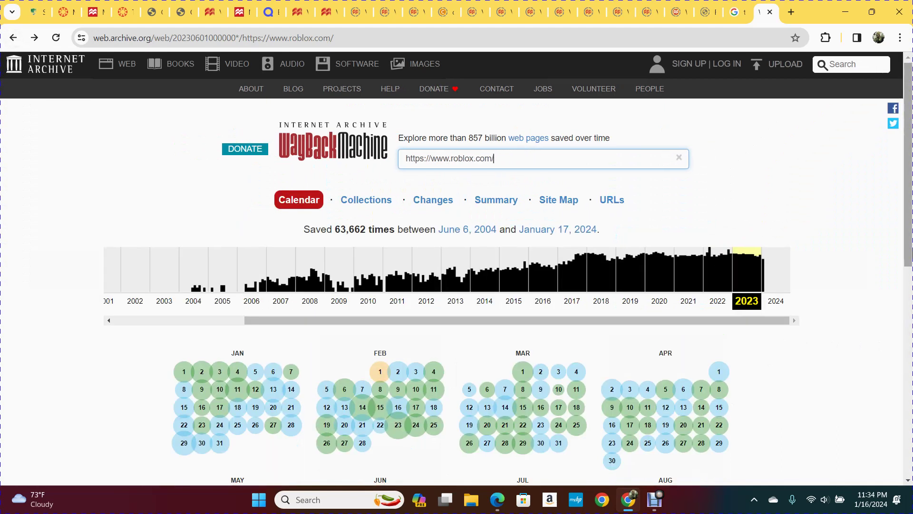
scroll(550, 357, "down", 3)
scroll(550, 357, "down", 1)
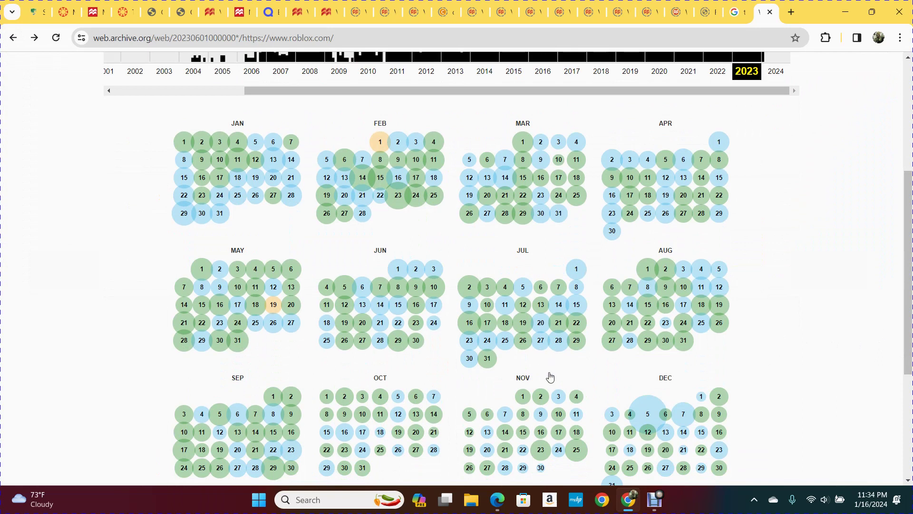